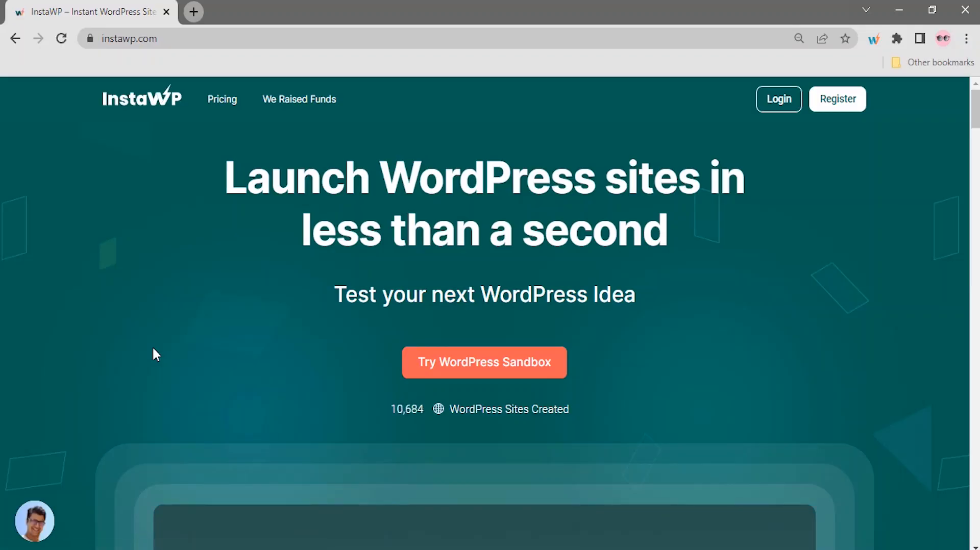
Step: Launch a WordPress sandbox and create a new site from scratch with WP 6.0, PHP 8.0 and the site name Yoursitename
click(416, 363)
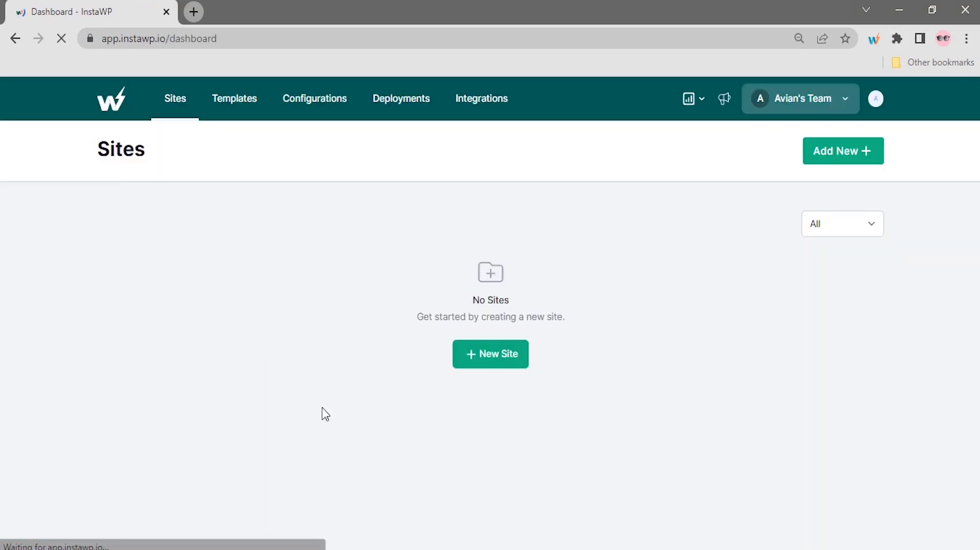
click(491, 356)
click(452, 233)
click(434, 341)
click(427, 286)
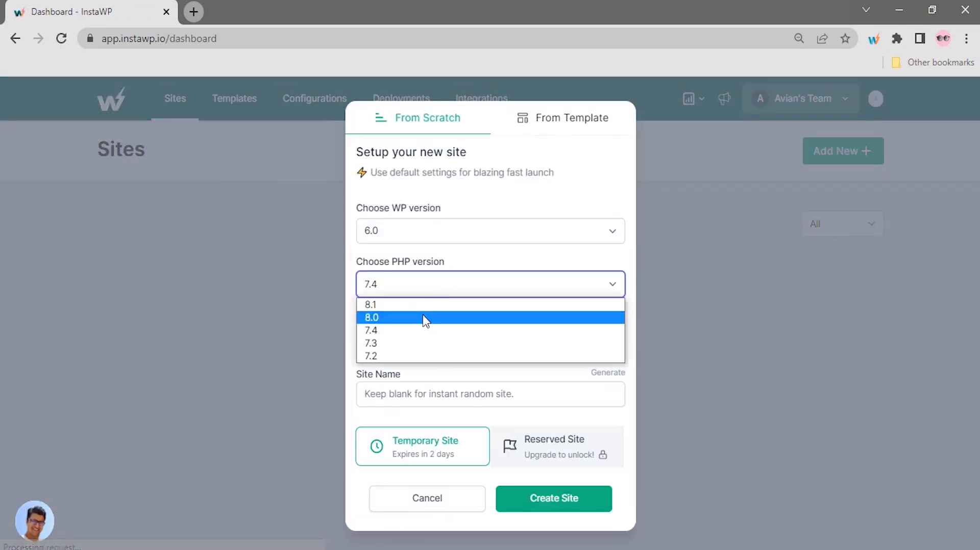
click(426, 317)
click(445, 391)
text(Yoursite)
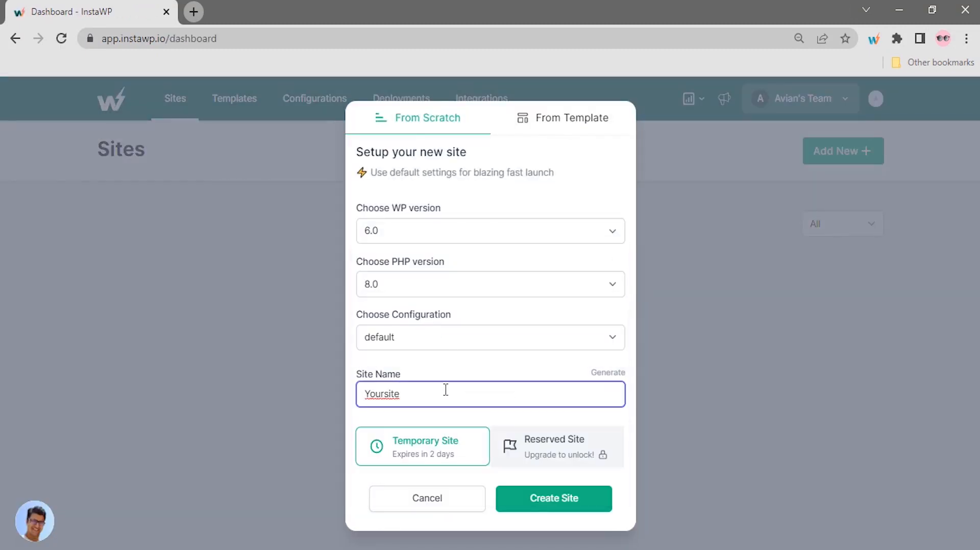
text(name)
click(514, 505)
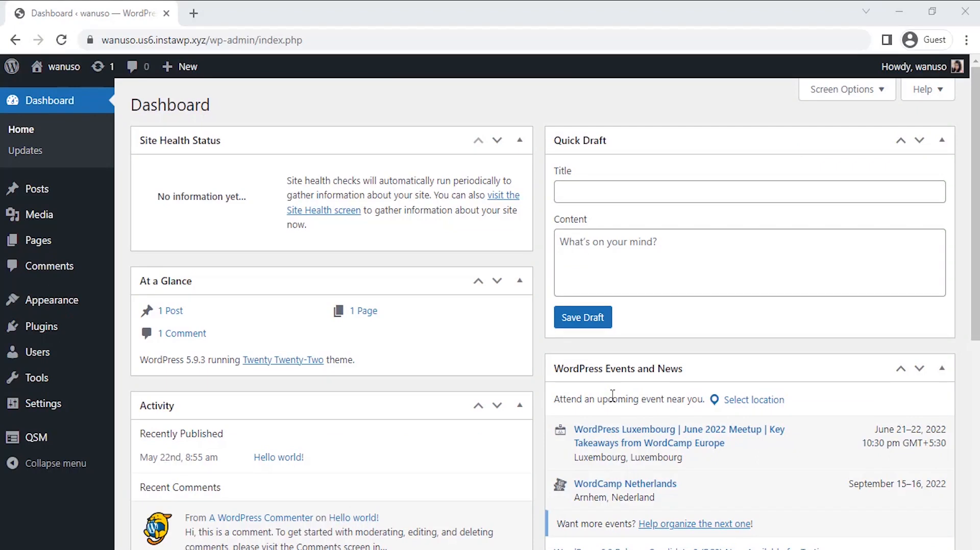
Step: Start a new quiz in the QSM Quizzes/Surveys list and continue to its settings with the Default Theme
mouse_move(58, 442)
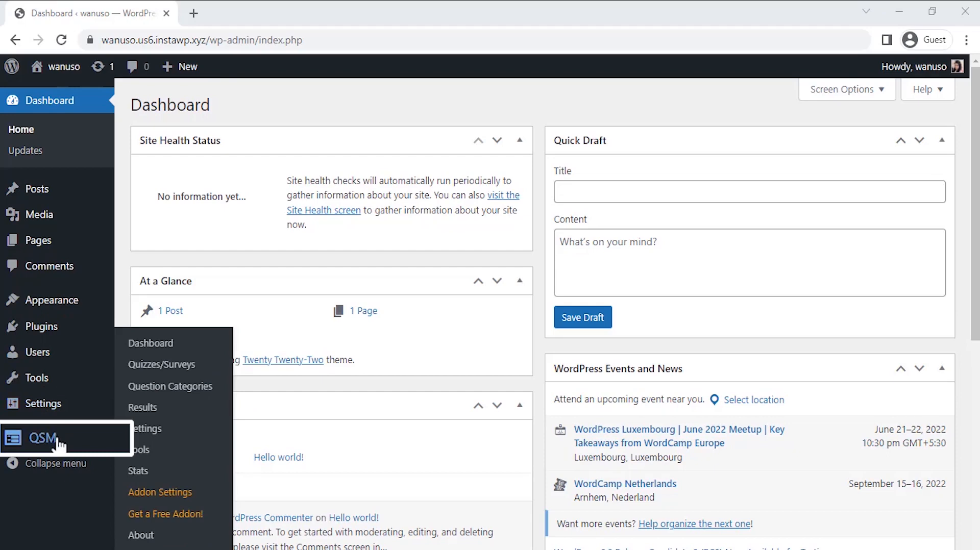
click(199, 372)
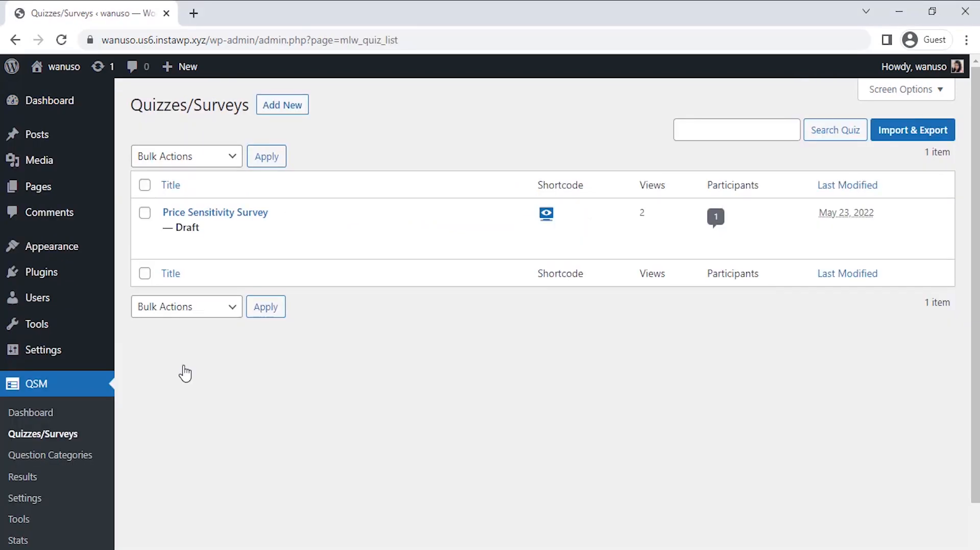
click(278, 121)
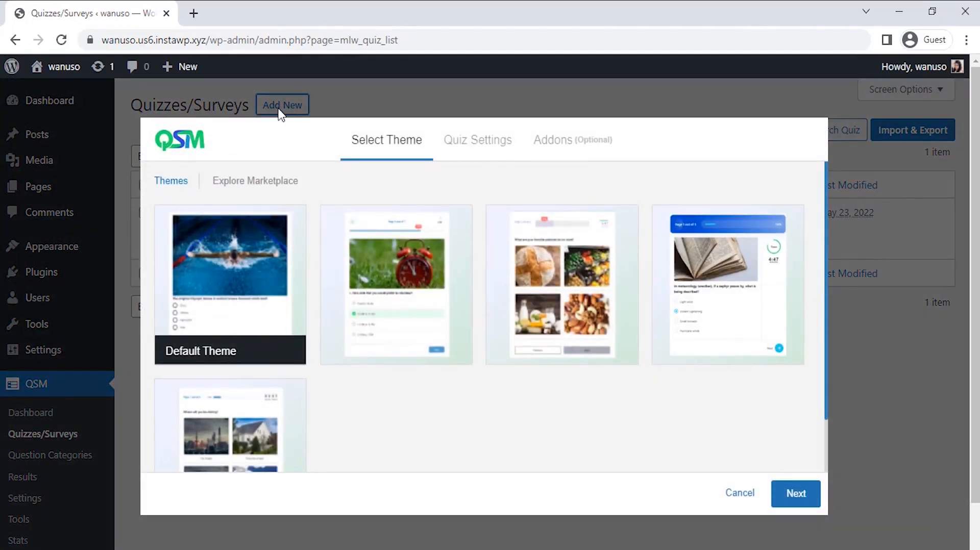
mouse_move(269, 272)
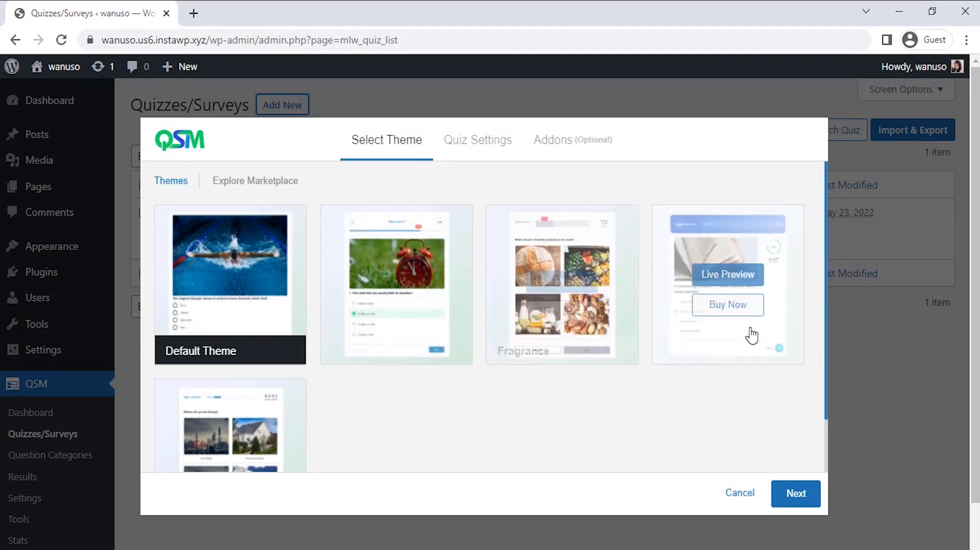
click(826, 441)
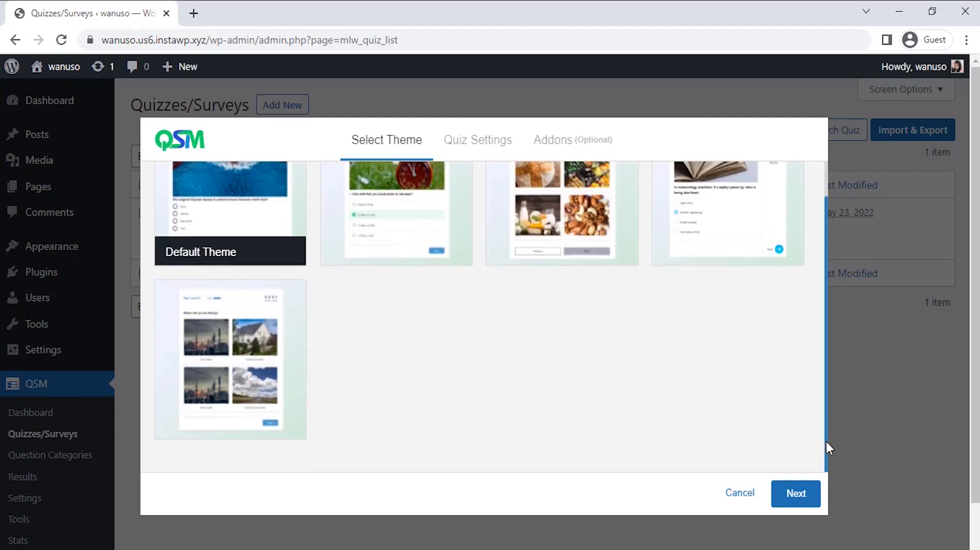
click(792, 495)
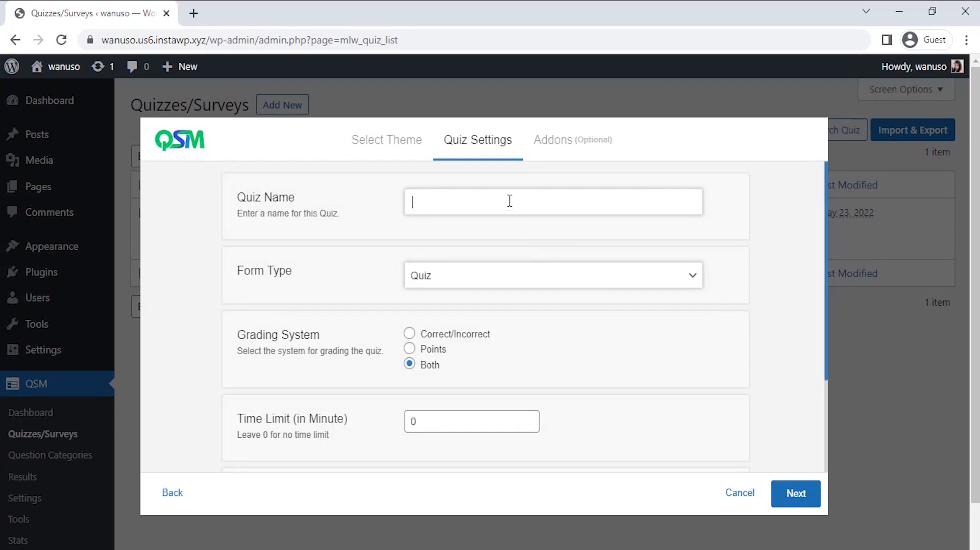
Step: Name the quiz "Customer Effort Score Survey", set its form type to Survey and create it without any addons
text(Customer Effort Score Survey)
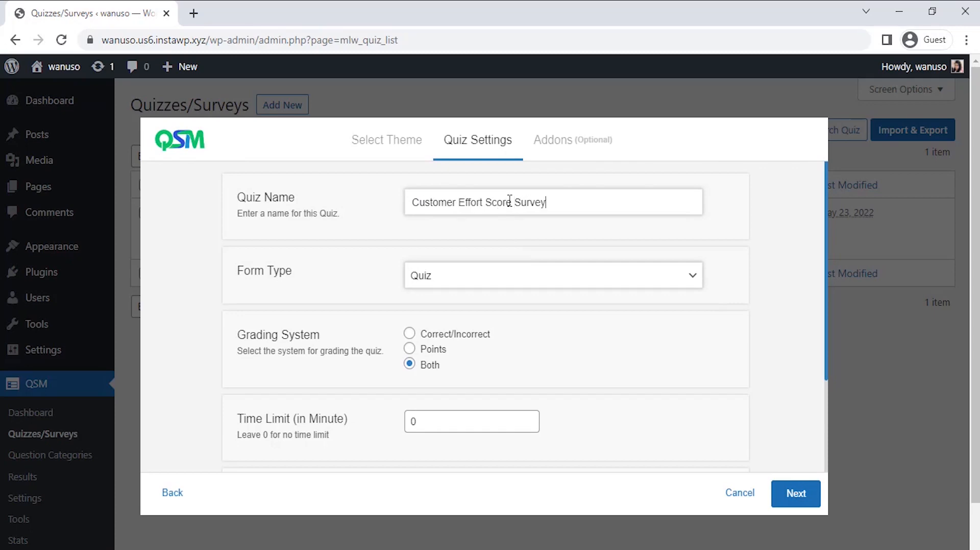
click(510, 282)
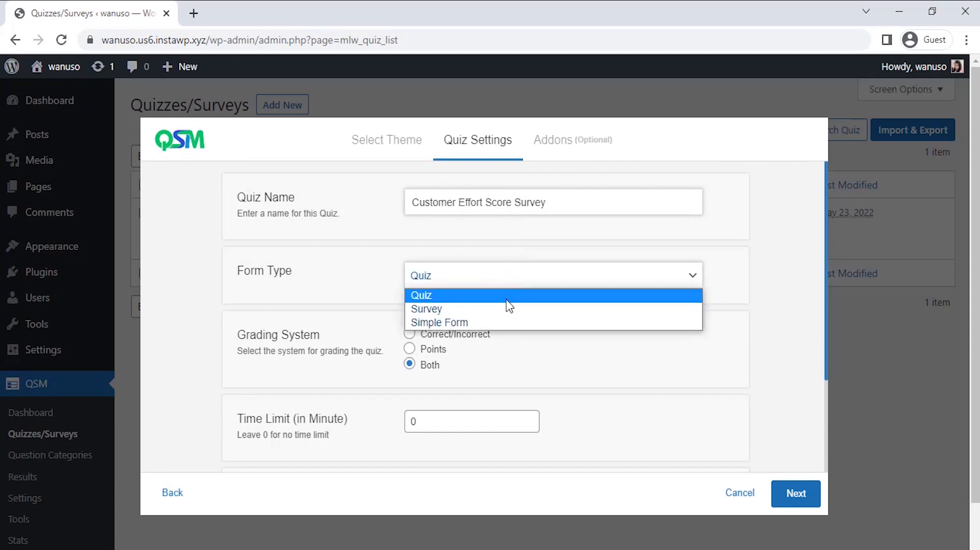
click(508, 309)
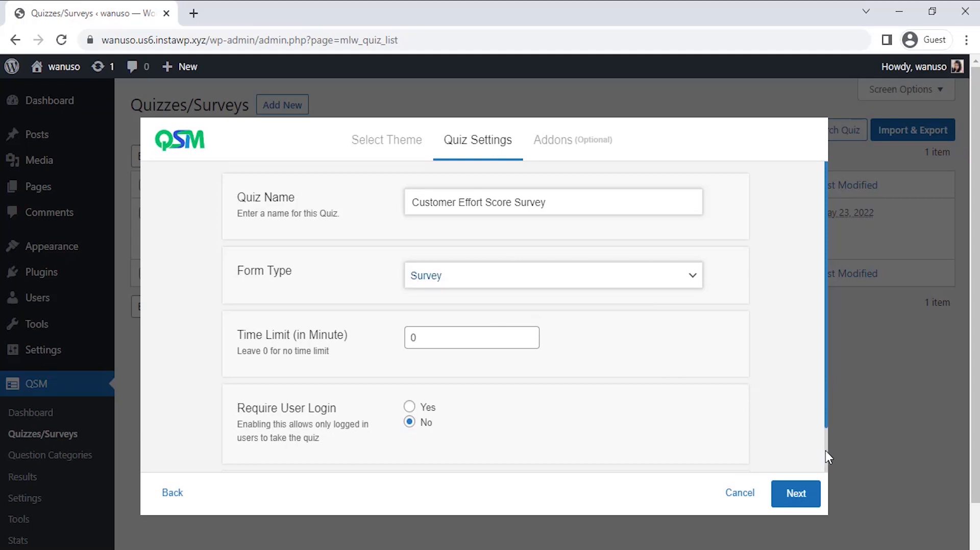
scroll(825, 452, down, 2)
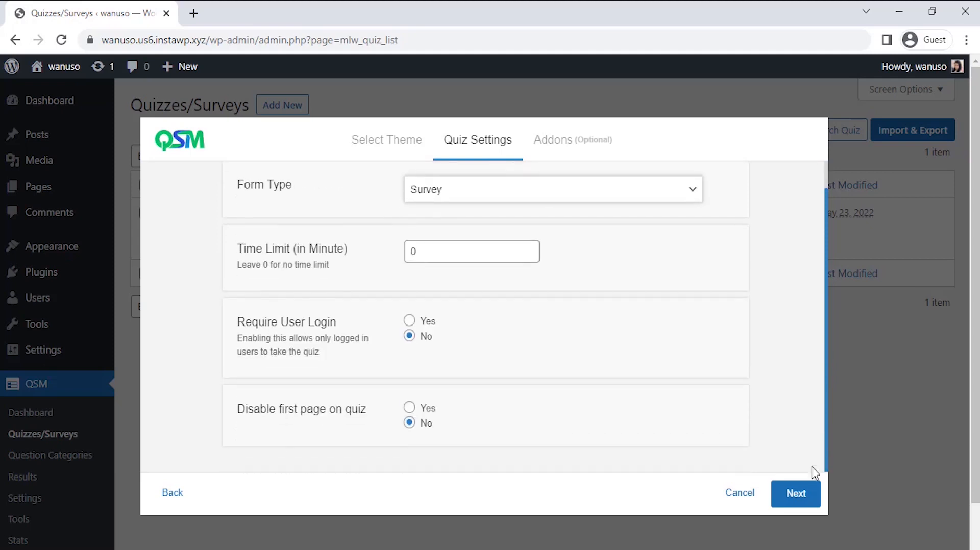
click(792, 488)
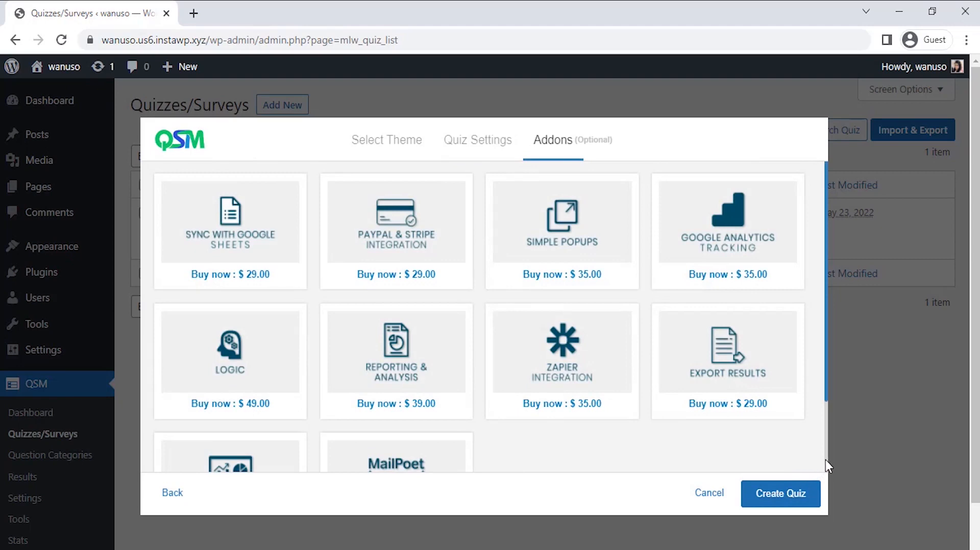
scroll(826, 460, down, 3)
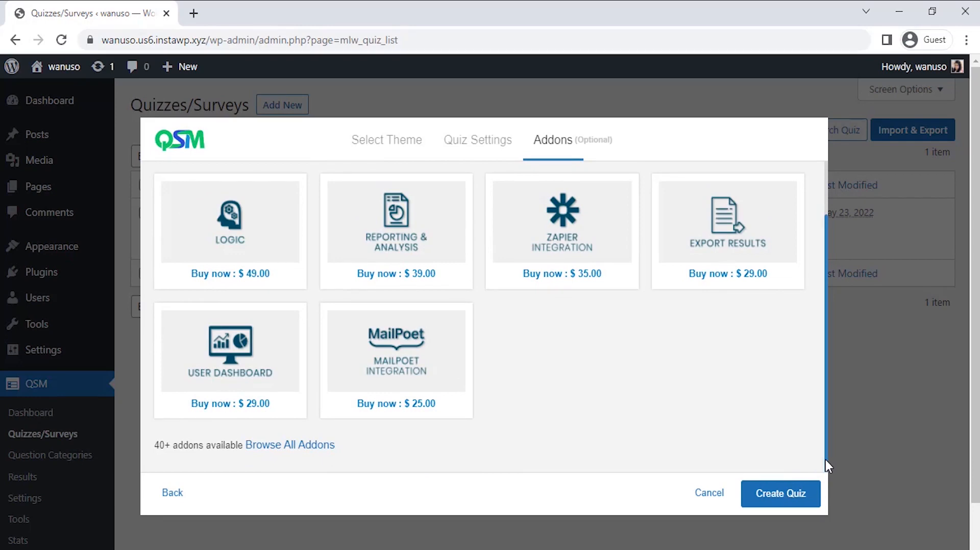
click(772, 503)
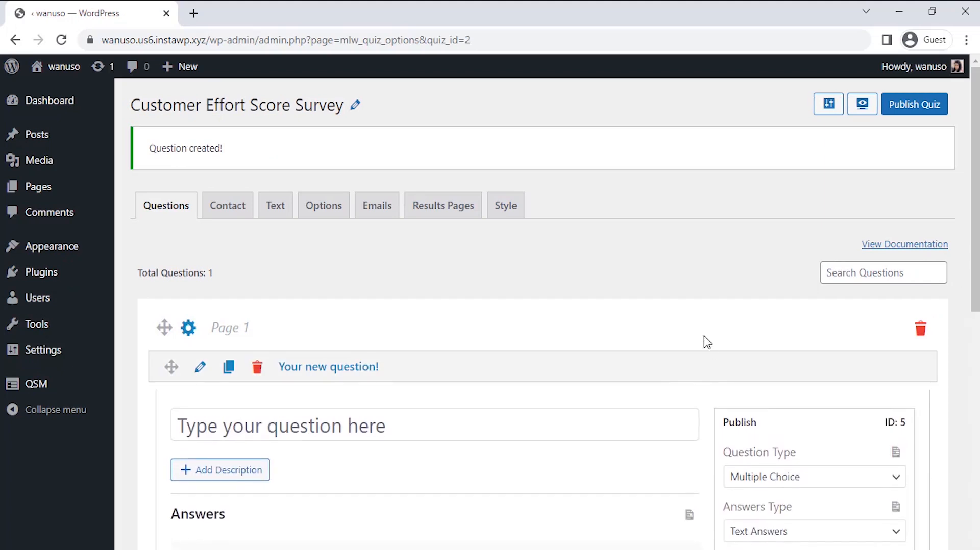
Step: Enter the first question "How easy was it to resolve your problems with our company?" and keep its type as Multiple Choice
scroll(663, 284, down, 3)
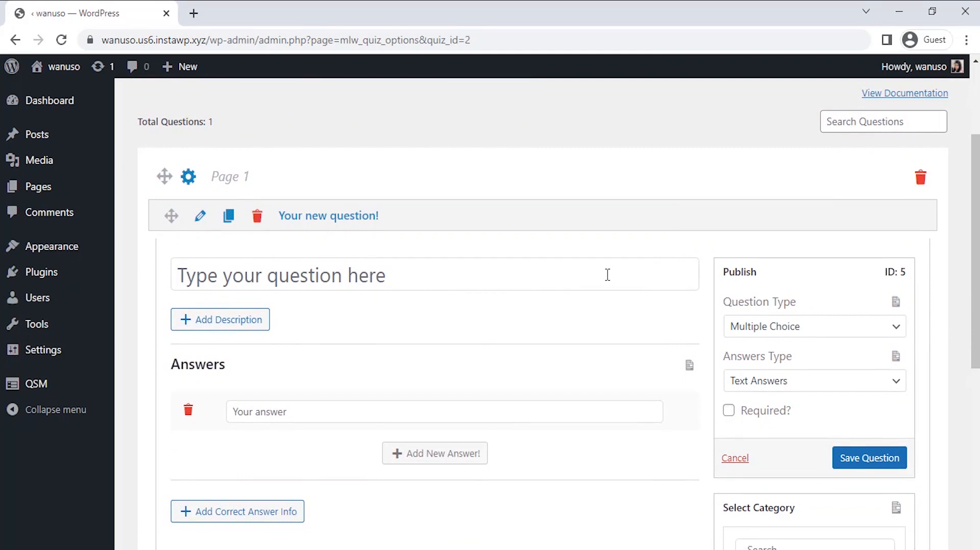
text(How easy was )
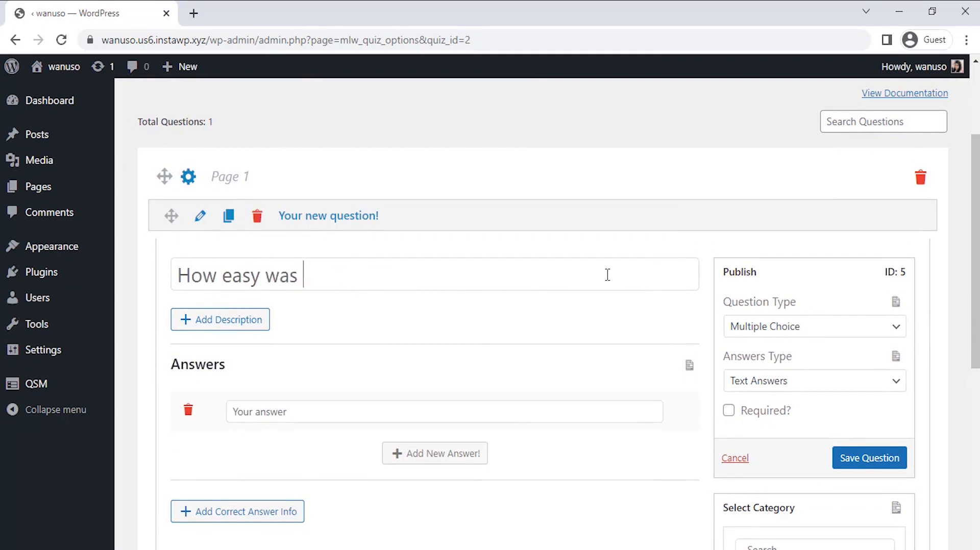
text(it to resolve your )
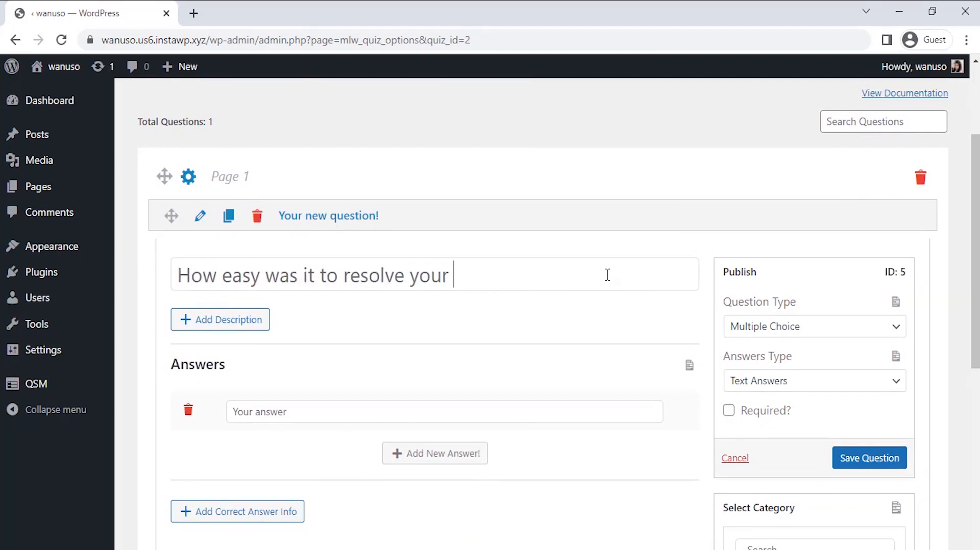
text(problems with our comp)
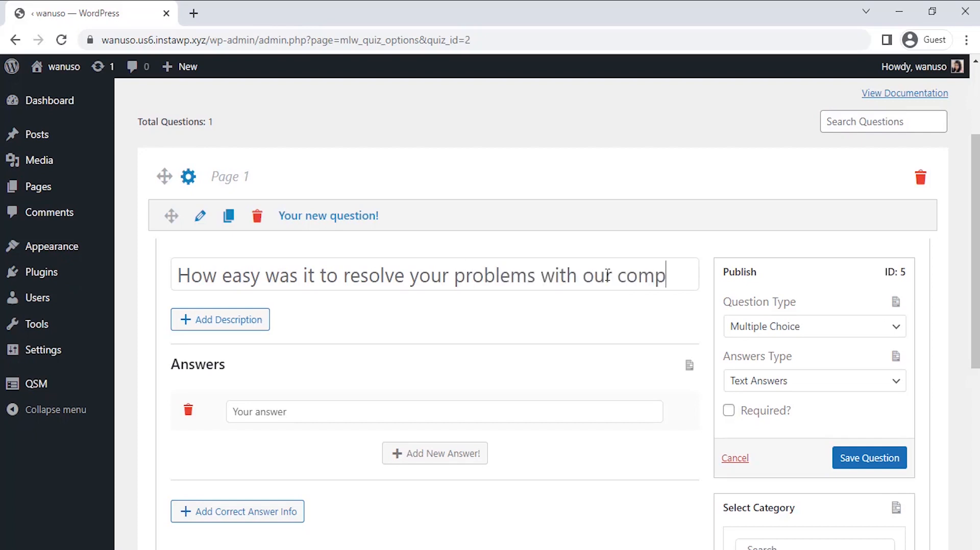
text(any?)
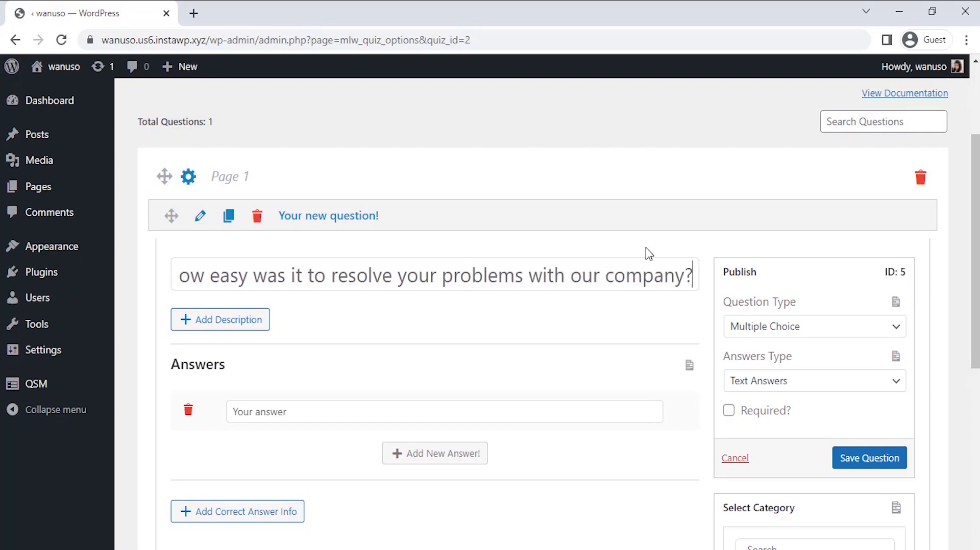
click(751, 333)
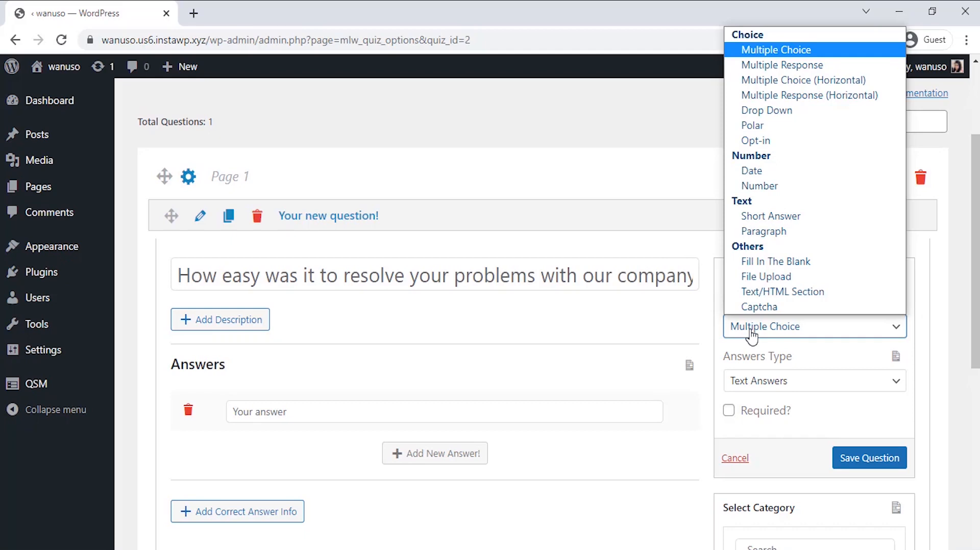
click(751, 332)
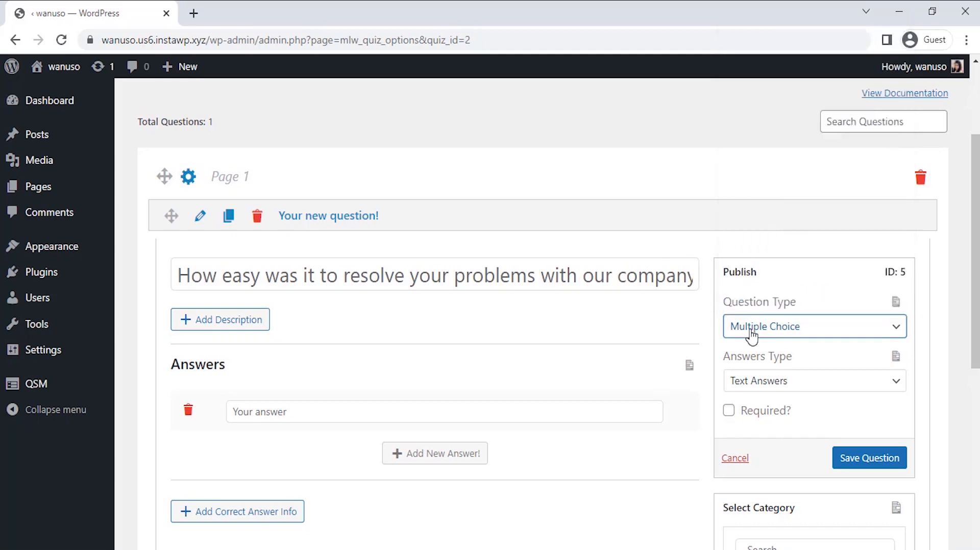
Step: Give the first question four text answers: "Very easy", "Easy", "Difficult" and "Very difficult"
scroll(453, 245, down, 3)
click(441, 256)
text(Very easy)
click(438, 295)
click(400, 297)
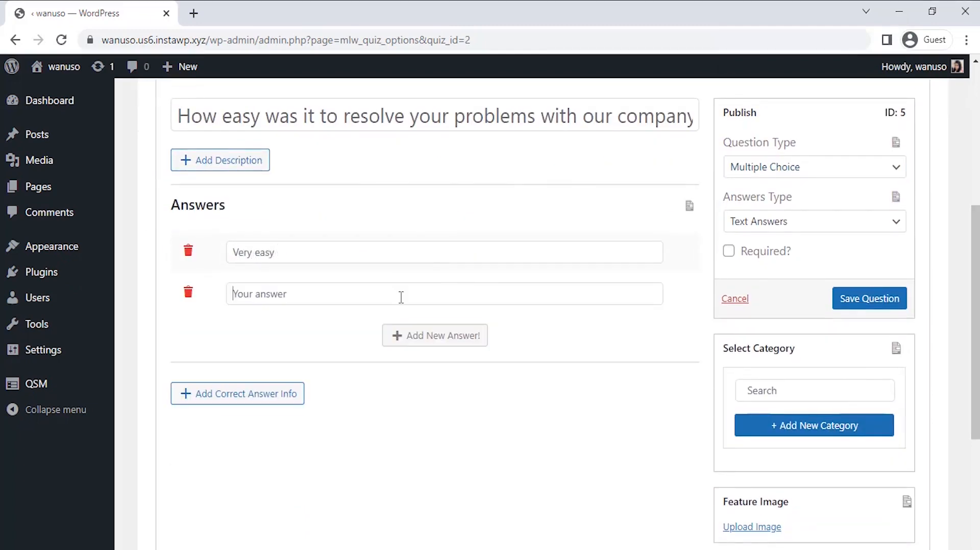
text(Easy)
click(429, 336)
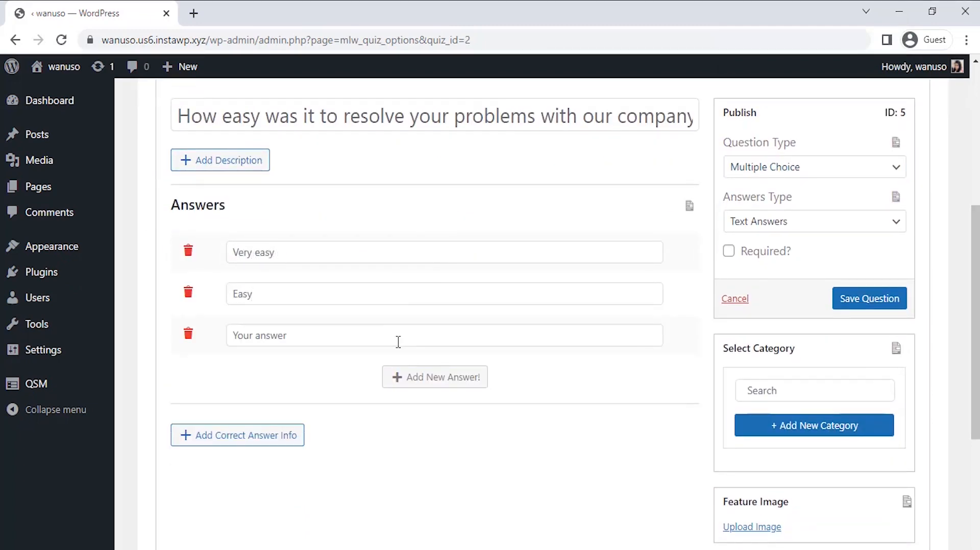
click(398, 342)
text(Difficult)
click(423, 372)
click(394, 382)
text(Very difficult)
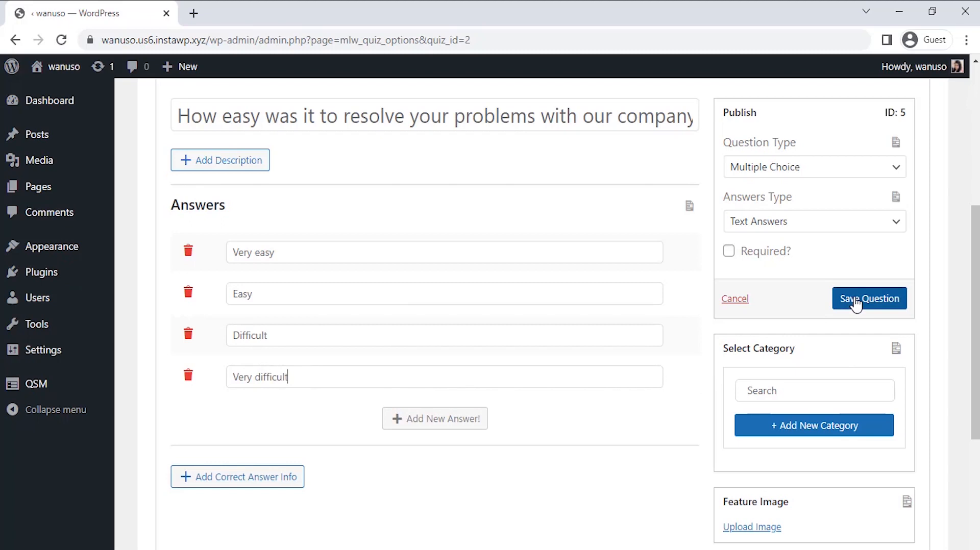
Step: Mark the first question as required and save it
click(779, 258)
click(778, 258)
double_click(778, 258)
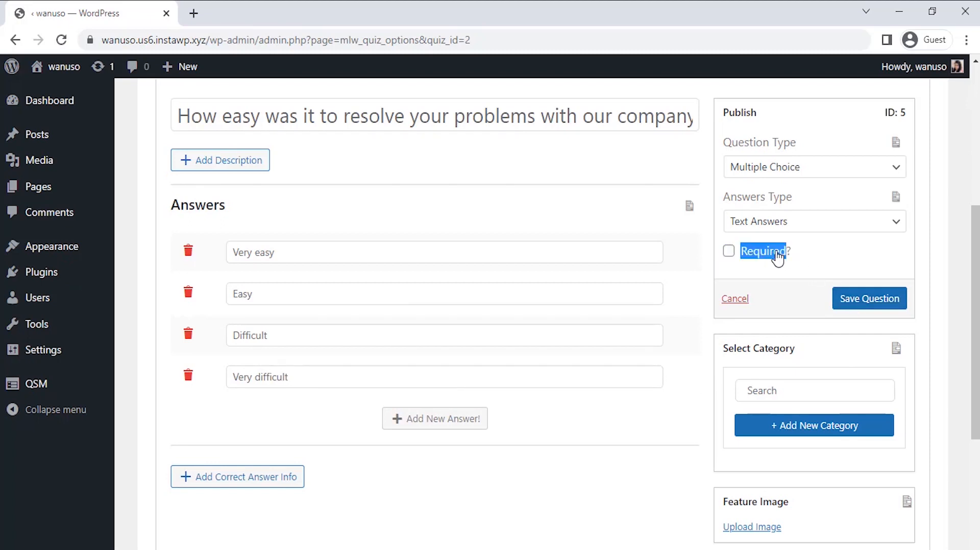
click(778, 258)
click(841, 299)
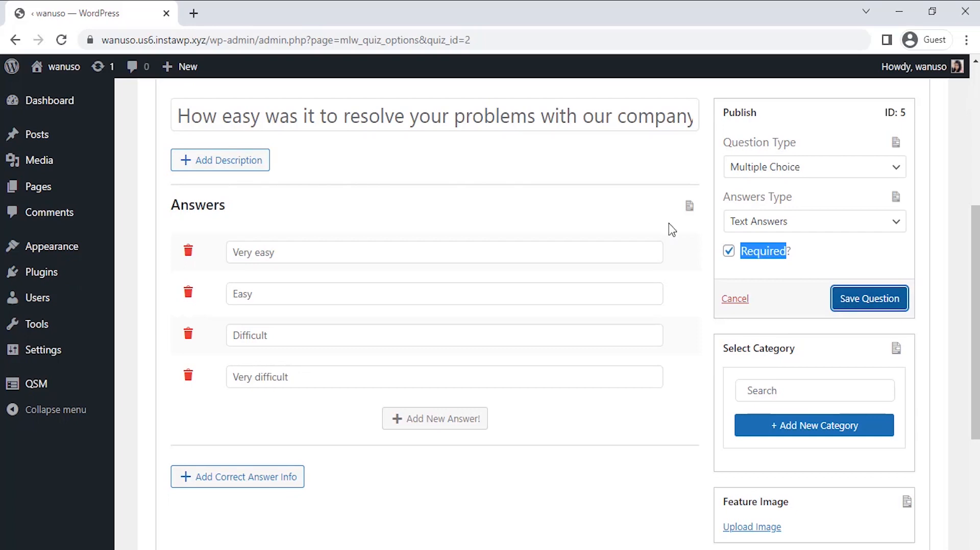
click(639, 175)
Step: Create a second question reading "How long have you been a customer of ours?" and keep its type as Multiple Choice
scroll(639, 175, down, 1)
scroll(640, 176, down, 5)
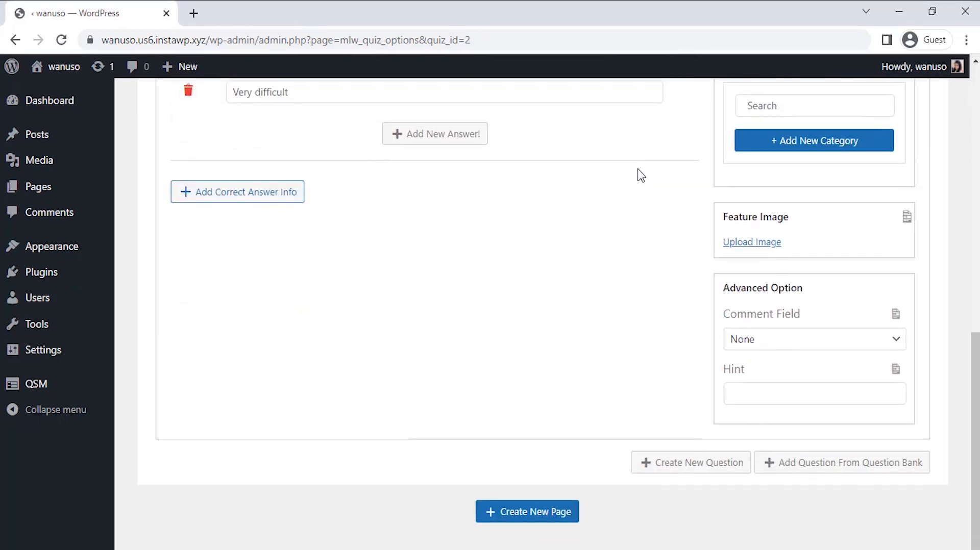
click(689, 466)
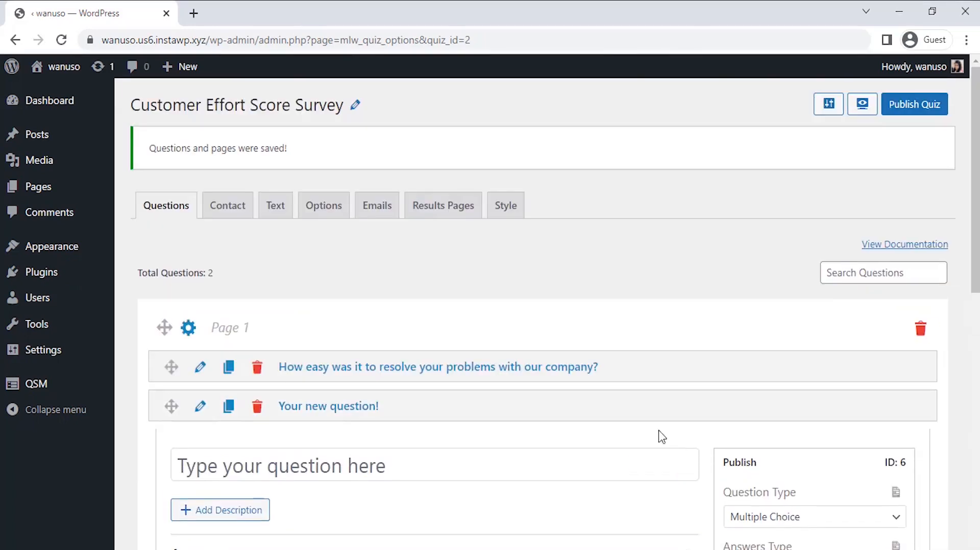
scroll(625, 322, down, 4)
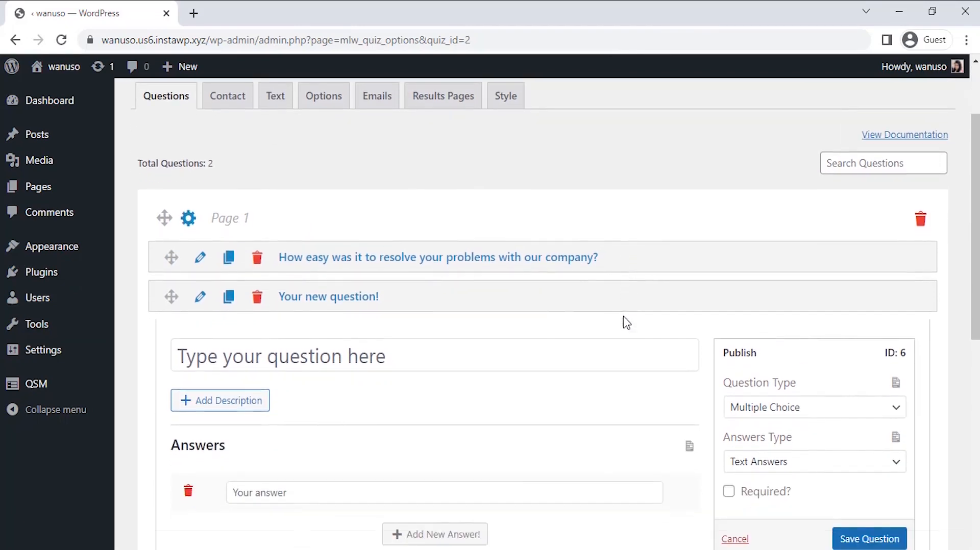
click(561, 285)
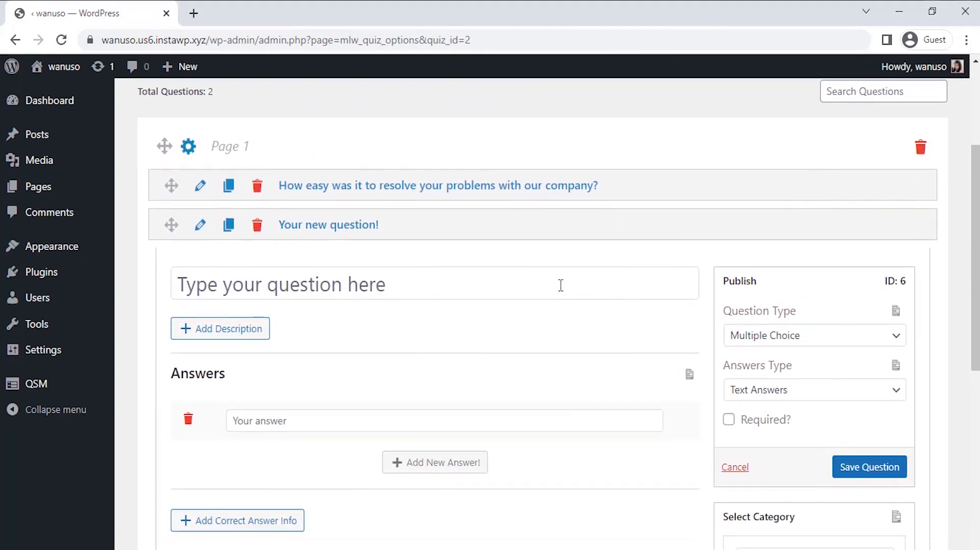
text(How long have you bee)
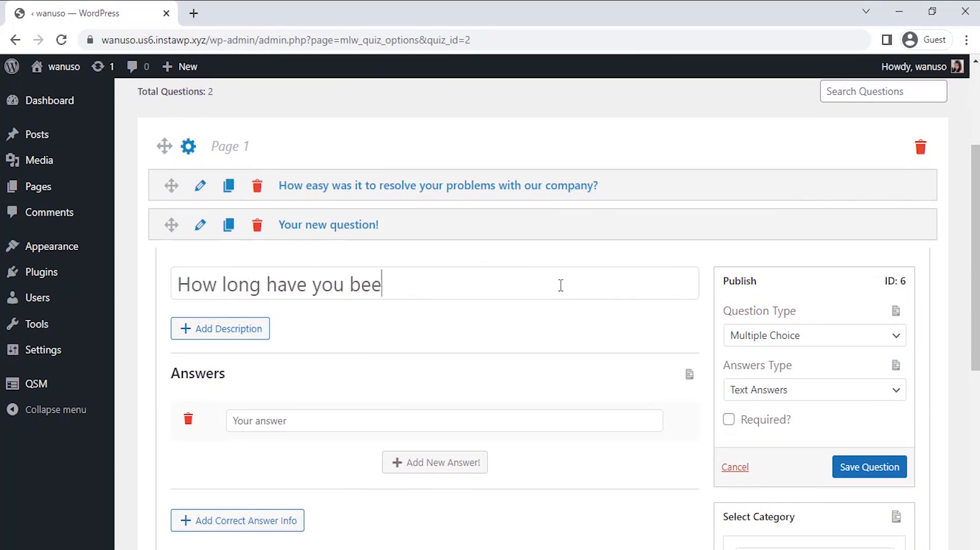
text(n a customer)
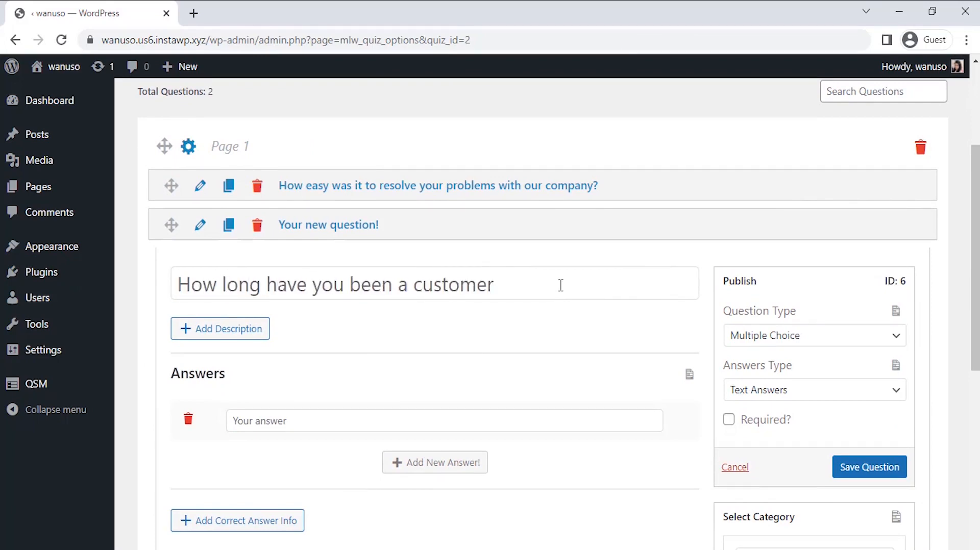
text( of ours?)
click(744, 347)
click(744, 346)
Step: Give the second question the answers "Less than a year", "1-2 years", "2-5 years" and "More than 5 years", and save it
scroll(416, 362, down, 2)
click(403, 341)
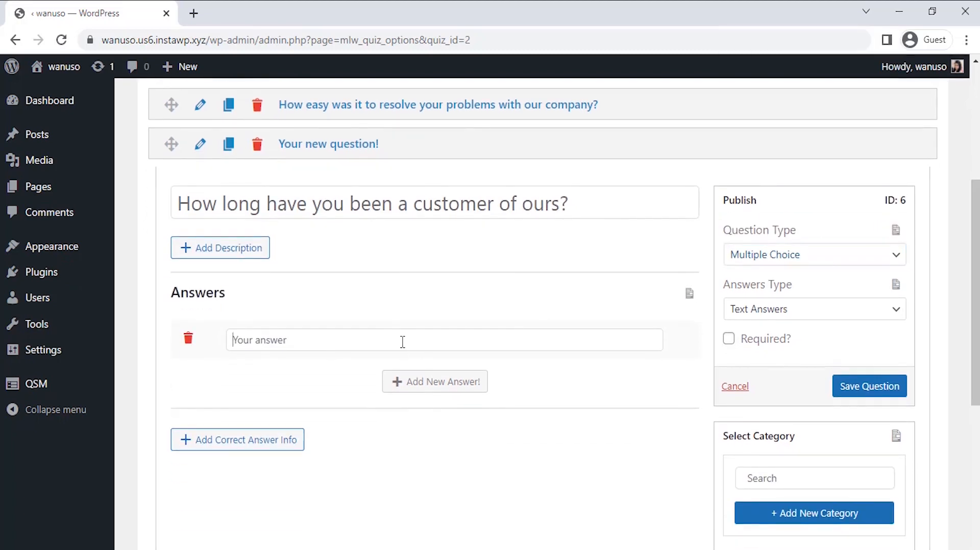
text(Less than a year)
key(Return)
text(1-2 yaers)
key(Return)
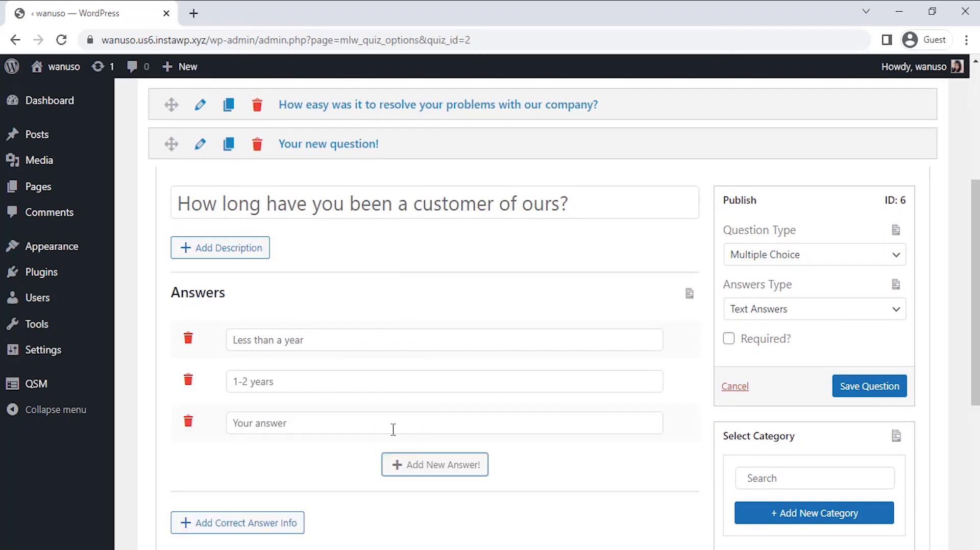
text(2-5 years)
key(Return)
text(More than 5 years)
click(856, 389)
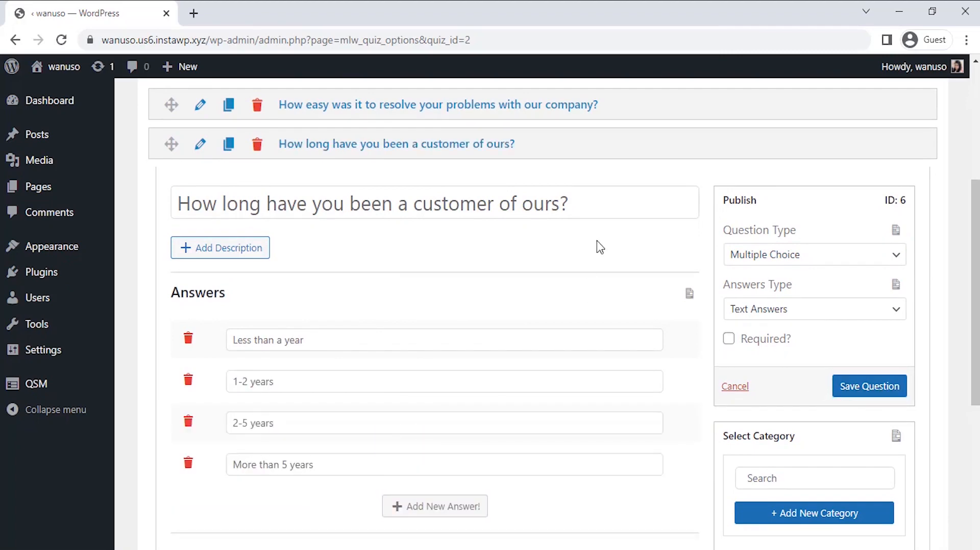
Step: Create a third question reading "How could we make your experience with our company better?"
scroll(600, 247, down, 6)
click(669, 463)
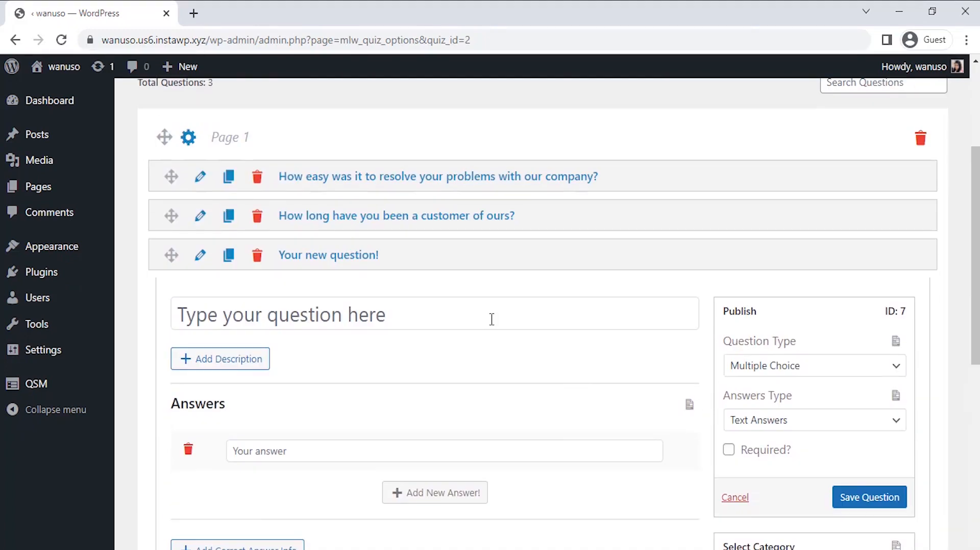
text(How could we make you)
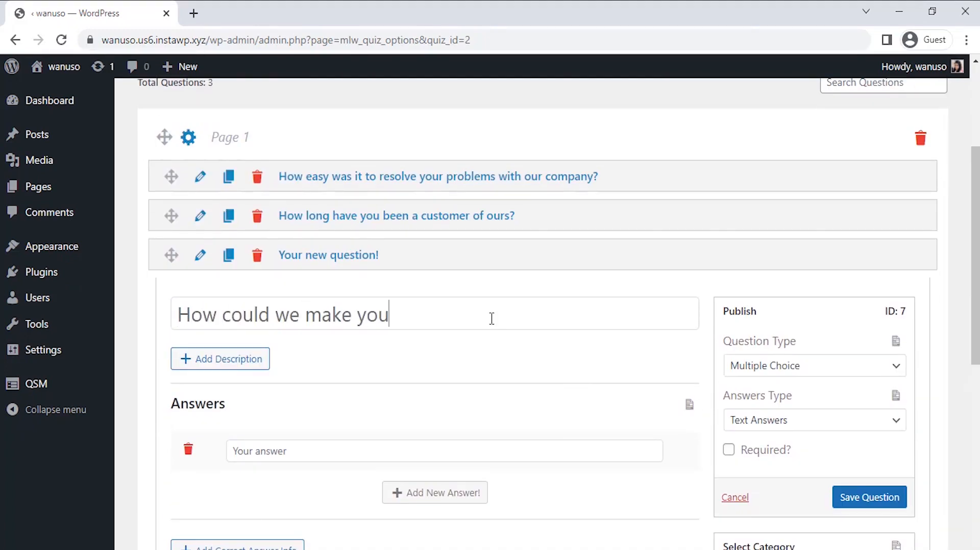
text(r experience with our company)
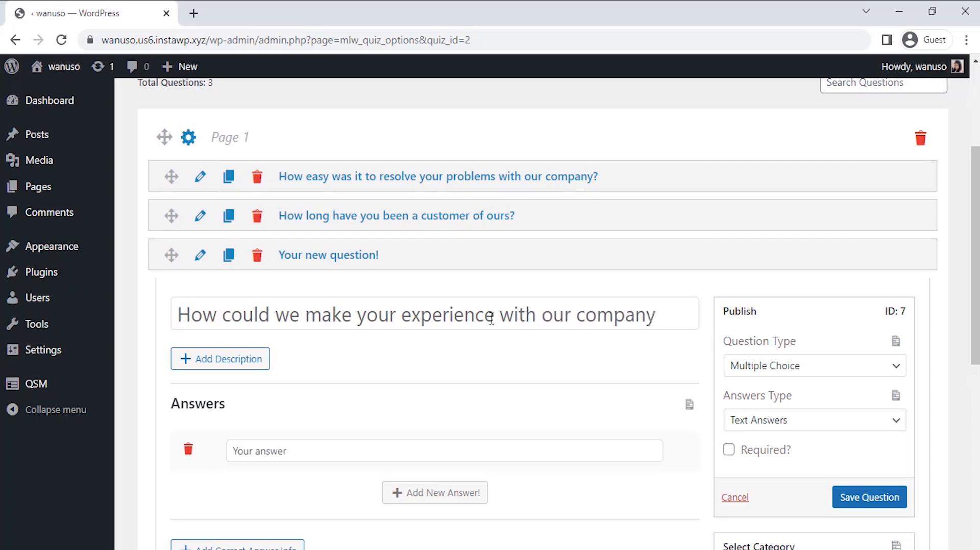
text( better?)
Step: Set the third question's type to Paragraph and save the question
click(749, 368)
click(763, 271)
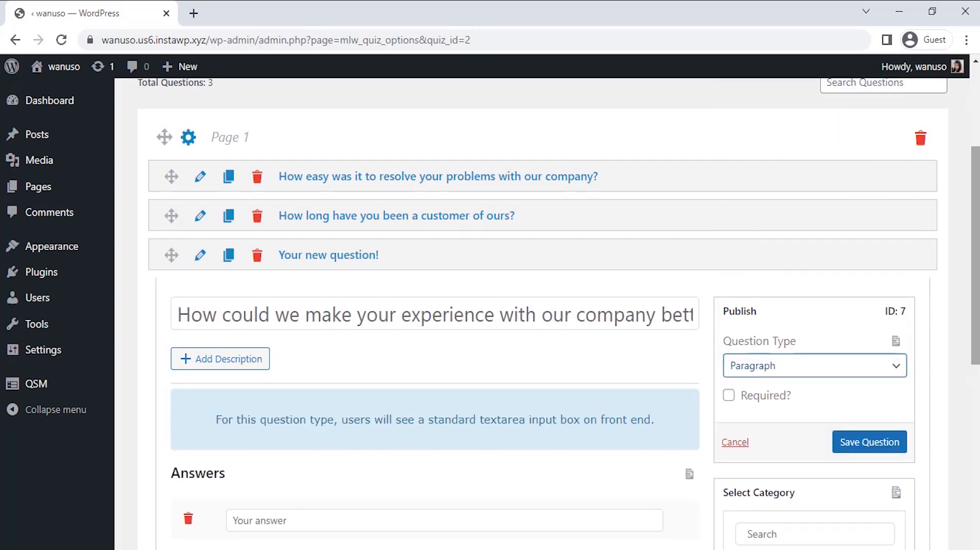
scroll(978, 273, down, 2)
click(878, 355)
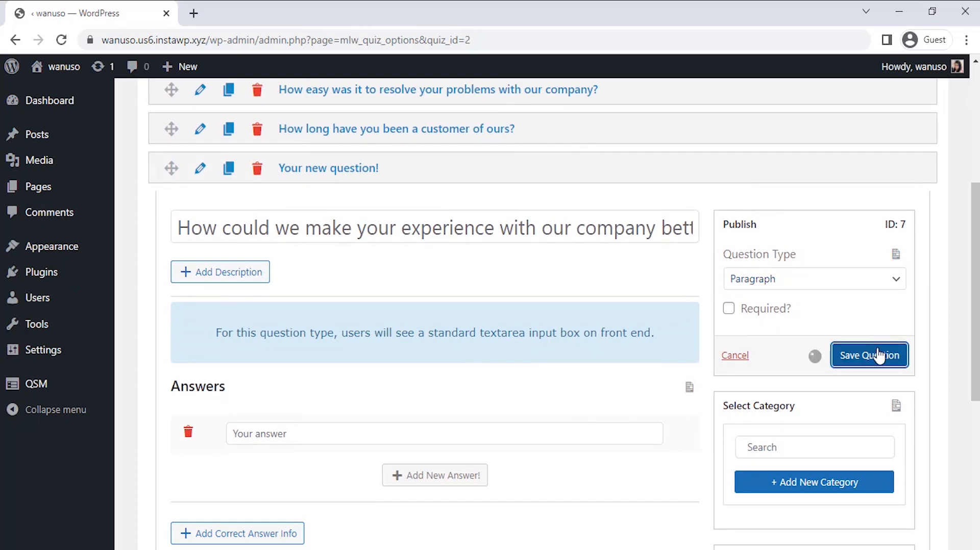
Step: Create a fourth question reading "Were you able to achieve your goal?" with the type Multiple Choice (Horizontal)
scroll(975, 320, down, 8)
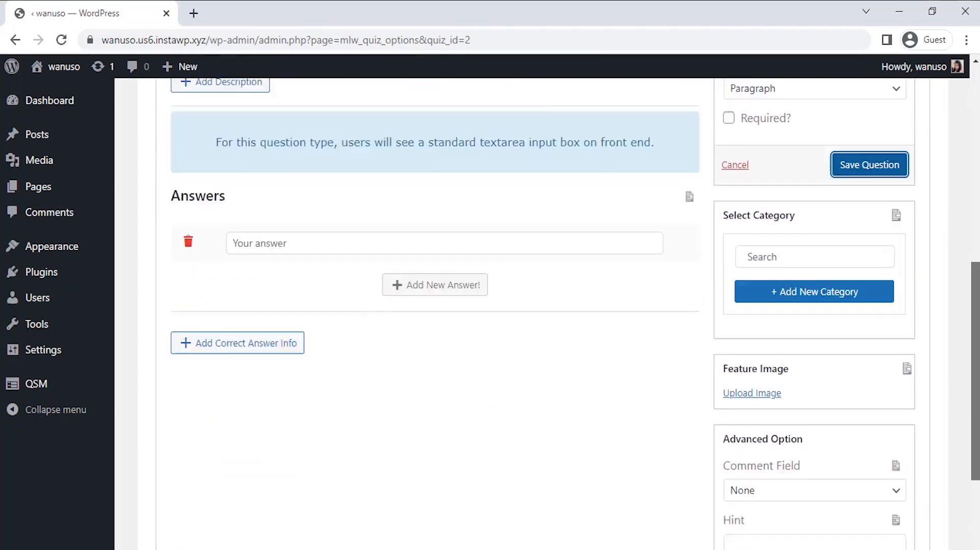
scroll(589, 335, up, 1)
scroll(562, 330, up, 8)
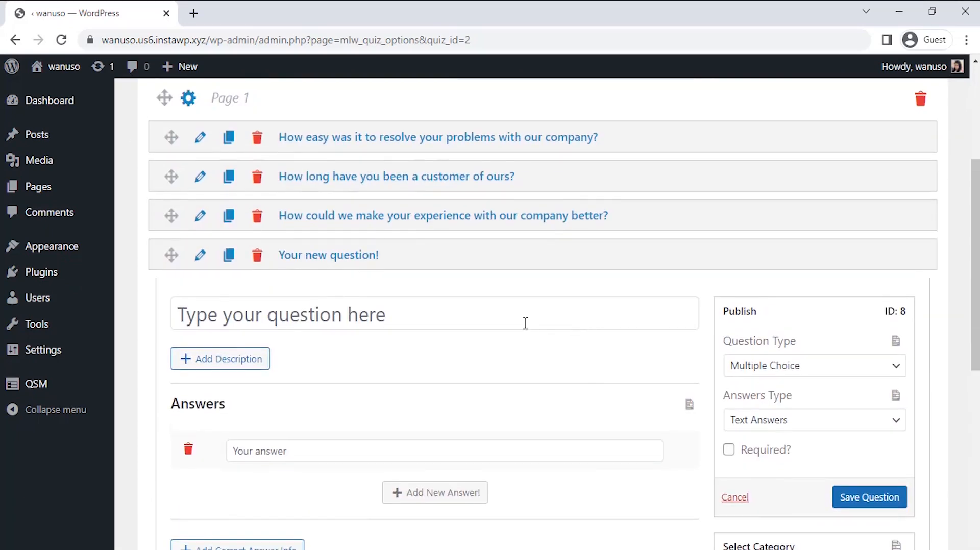
text(Were you able to )
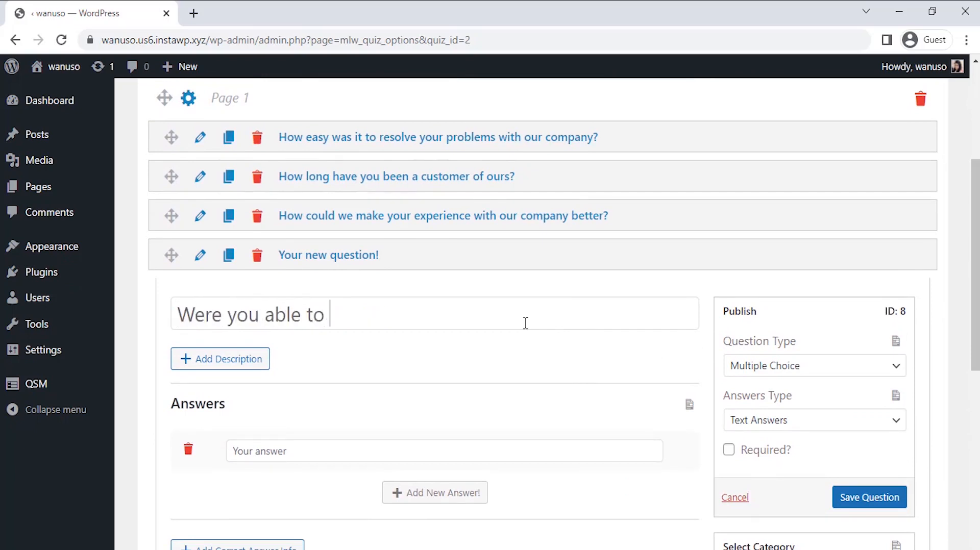
text(achieve your goal?)
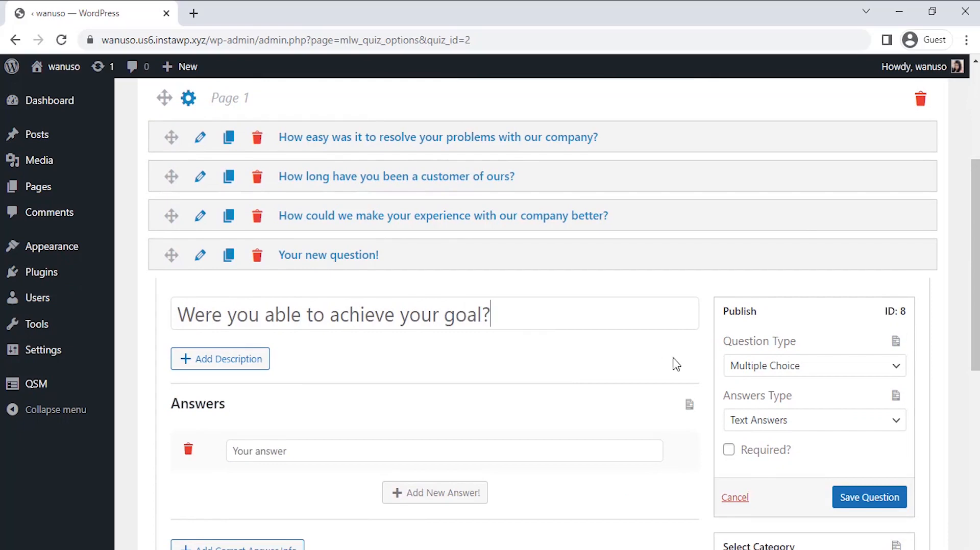
click(733, 370)
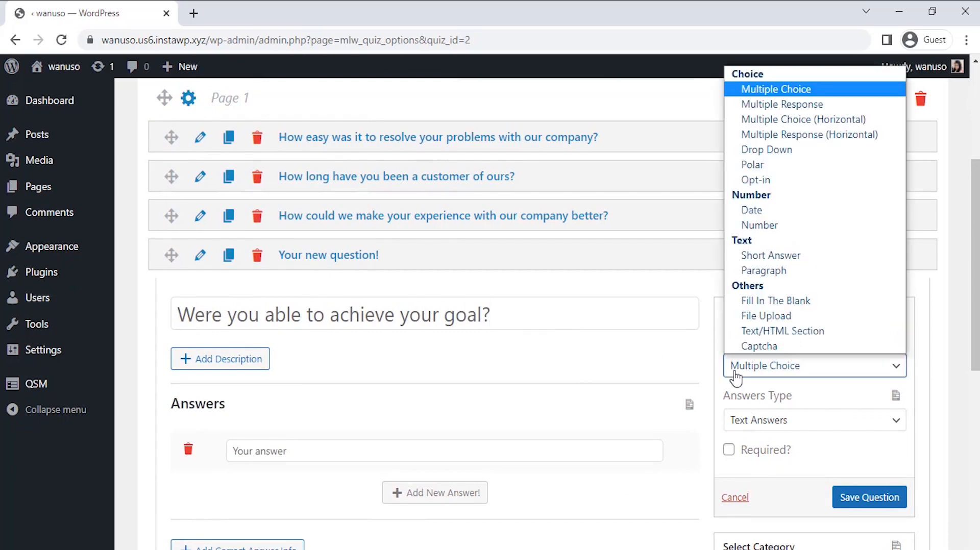
click(780, 123)
Step: Give the fourth question the answers "Yes", "No" and "Not sure", and save it
scroll(603, 243, down, 4)
click(421, 254)
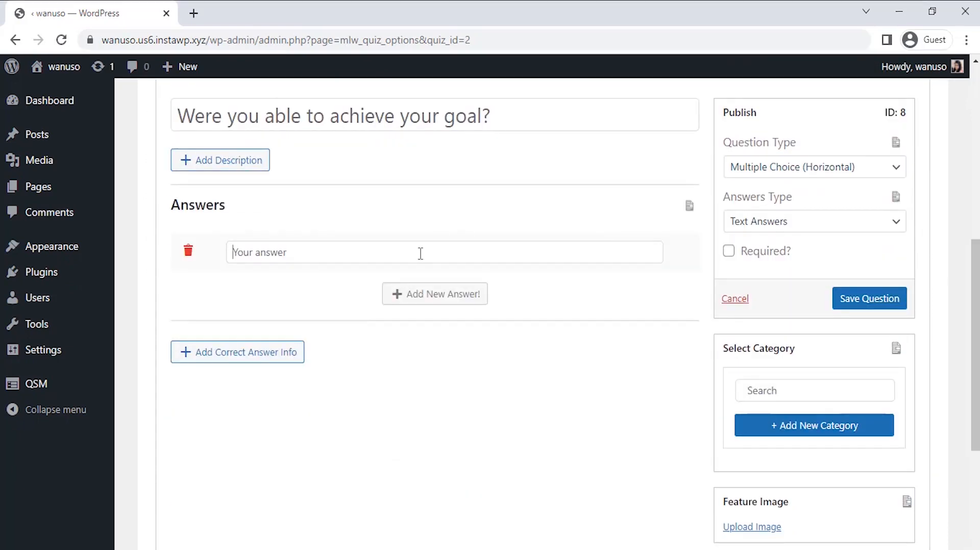
text(Yes)
click(430, 295)
text(No)
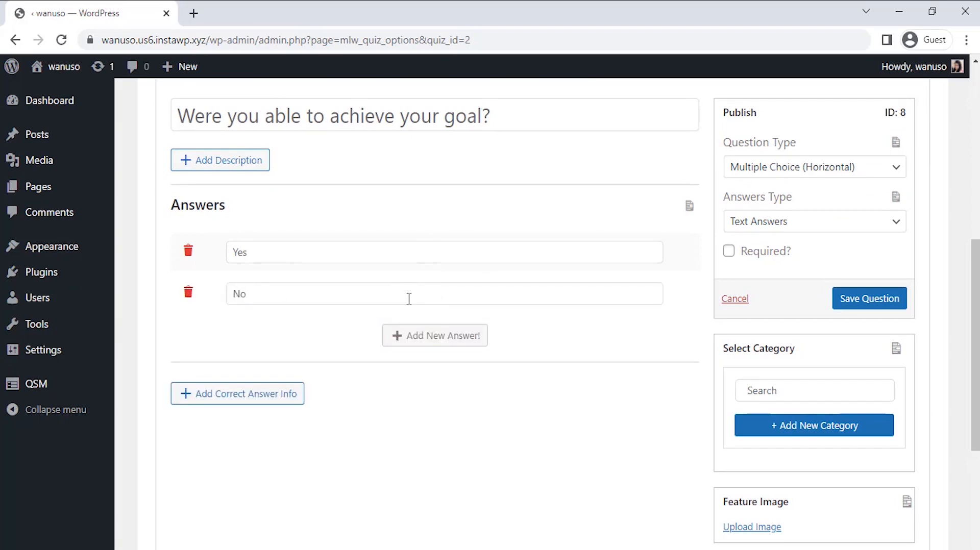
click(430, 337)
text(Not sure)
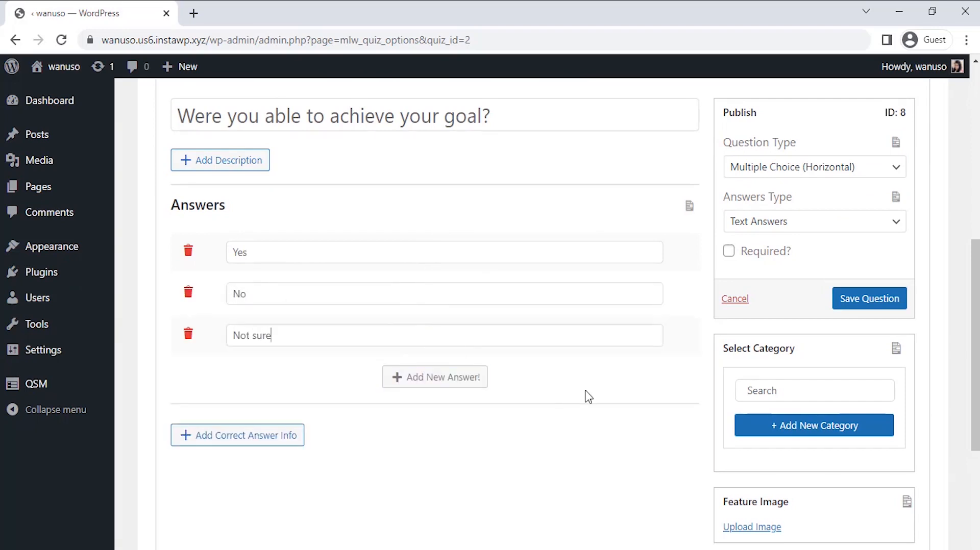
click(871, 299)
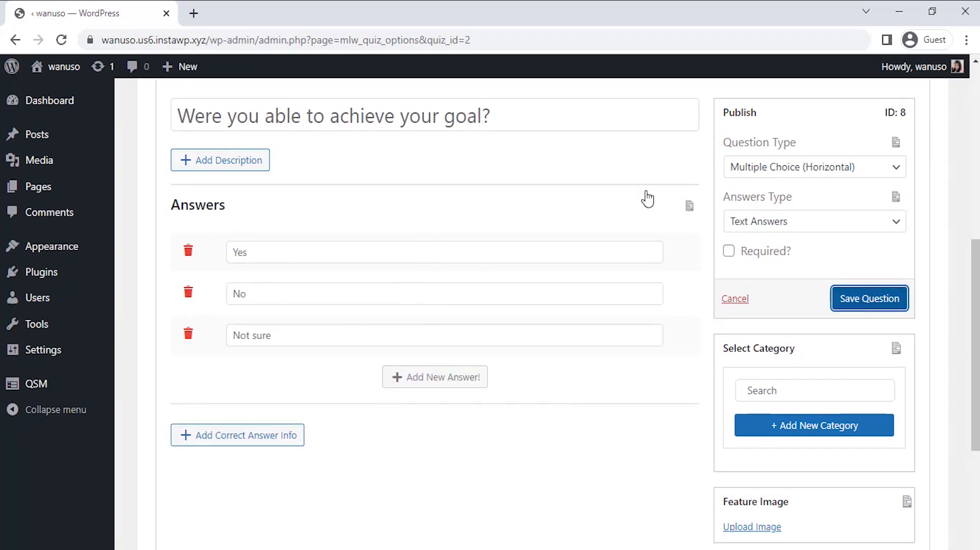
Step: Add a contact field to the survey with the type Small Open Answer and the label "Name"
scroll(629, 179, up, 5)
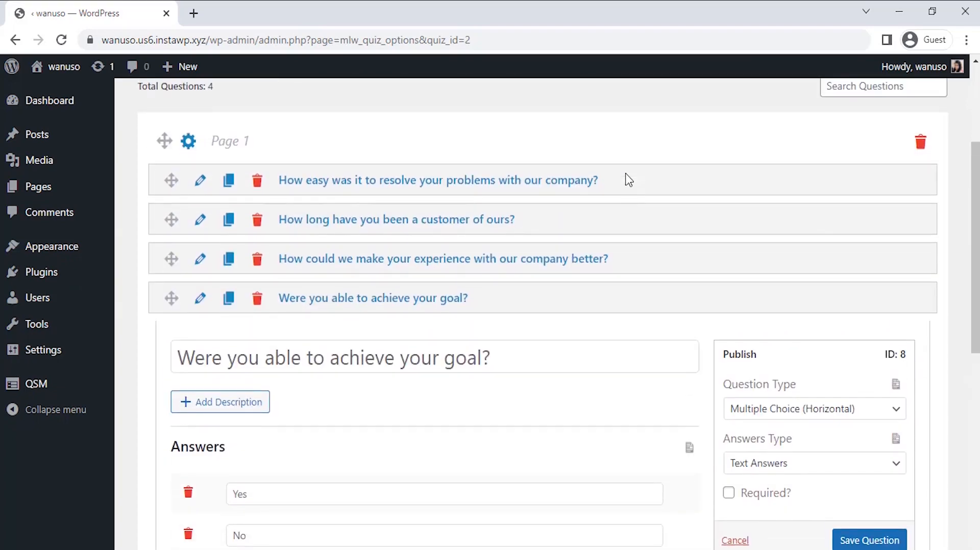
scroll(629, 180, up, 4)
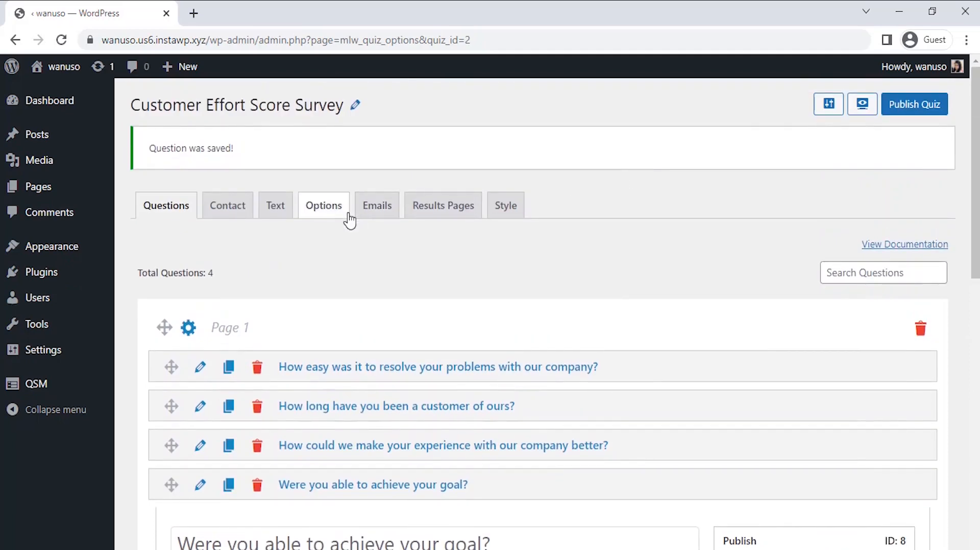
click(233, 217)
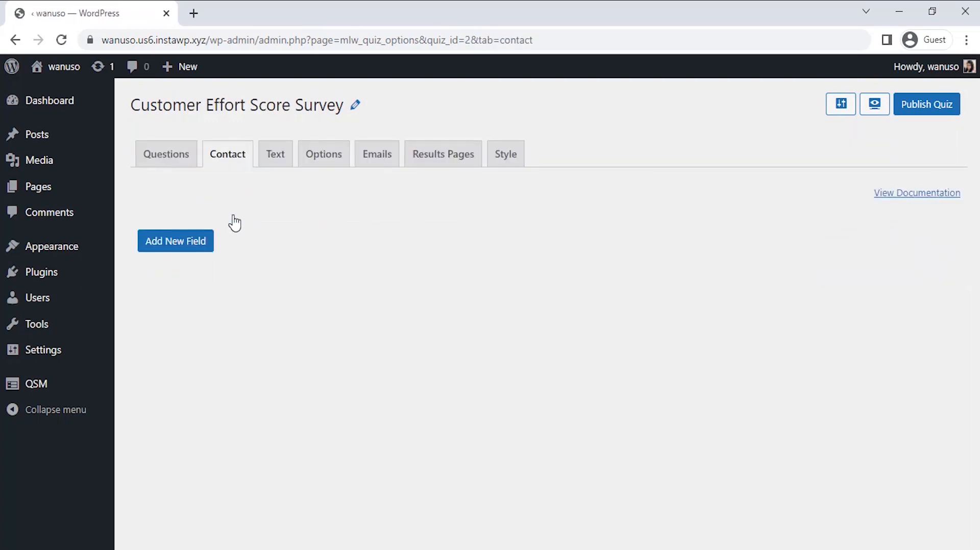
click(197, 246)
scroll(545, 295, down, 1)
click(403, 282)
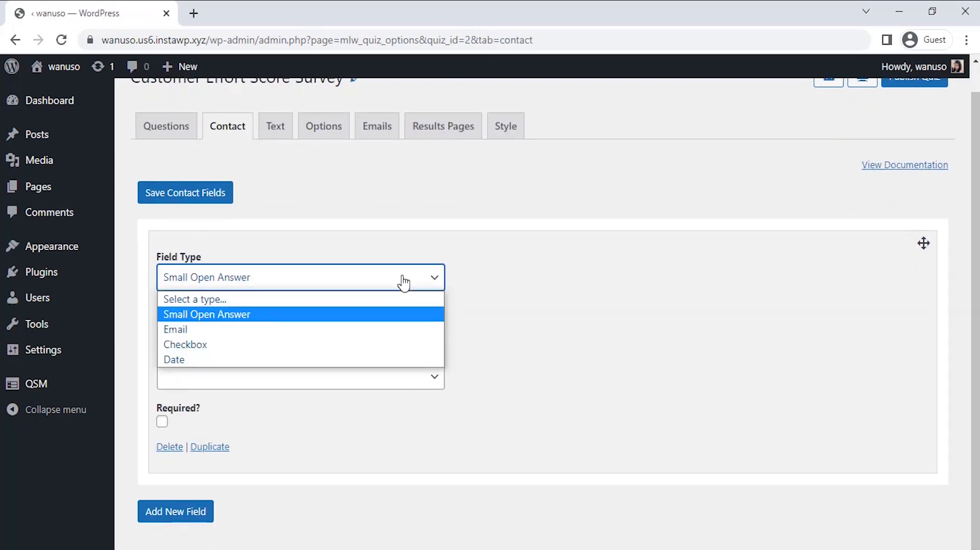
click(399, 316)
click(234, 326)
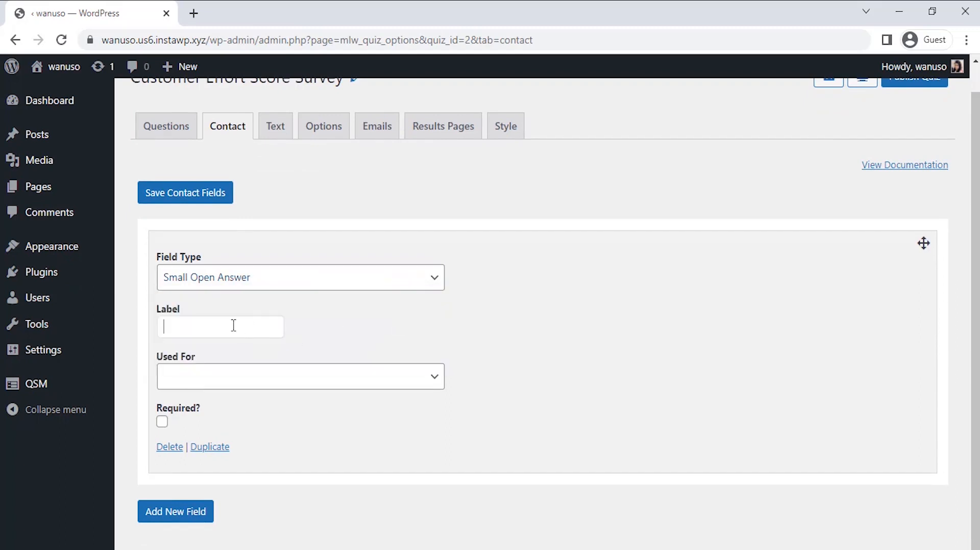
Step: Set the first contact field to be used for Name and mark it as required
click(257, 381)
click(262, 422)
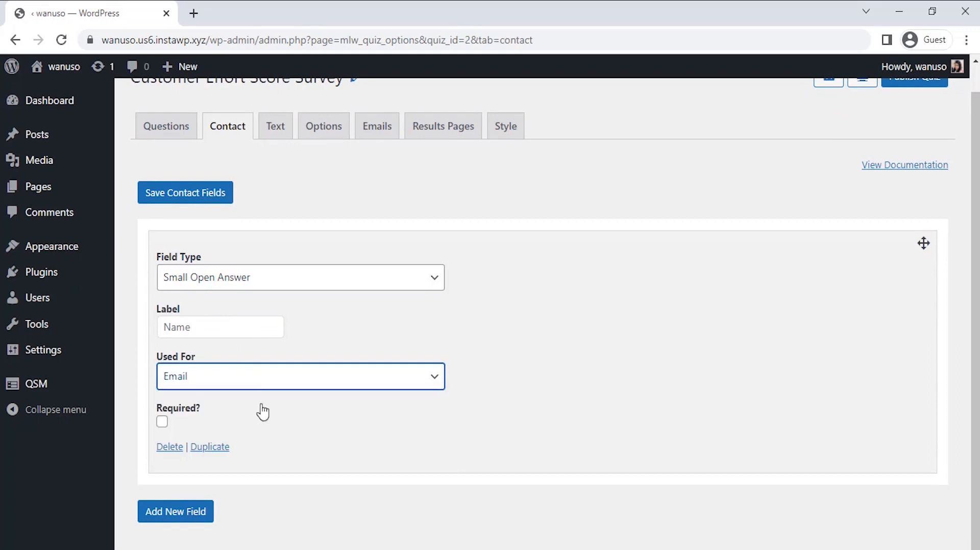
click(260, 383)
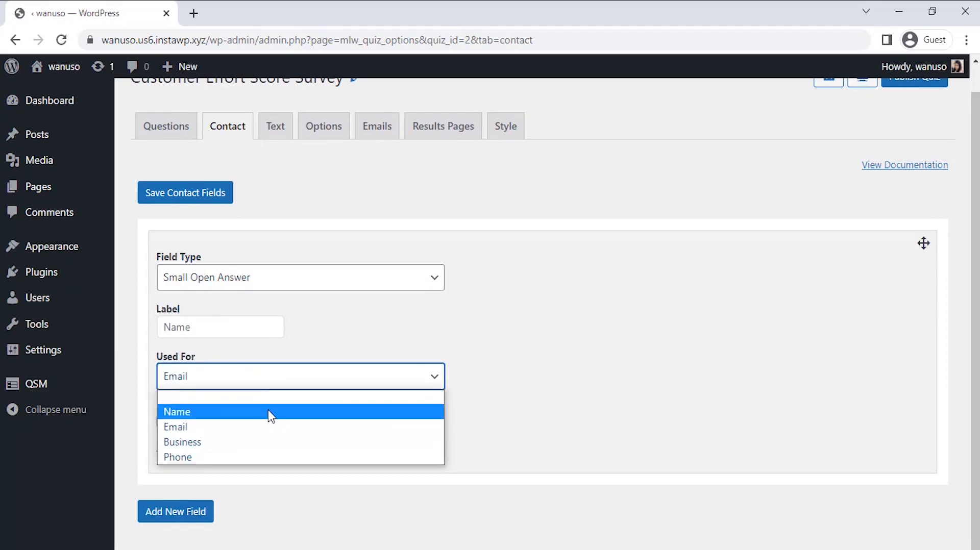
click(271, 416)
click(240, 420)
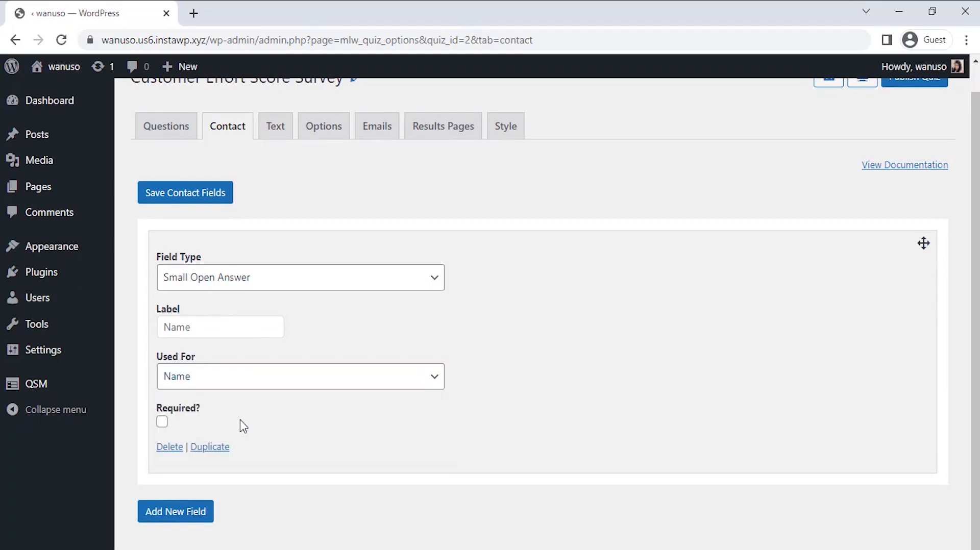
click(162, 423)
Step: Add a second contact field with the type Date and the label "Date"
click(197, 512)
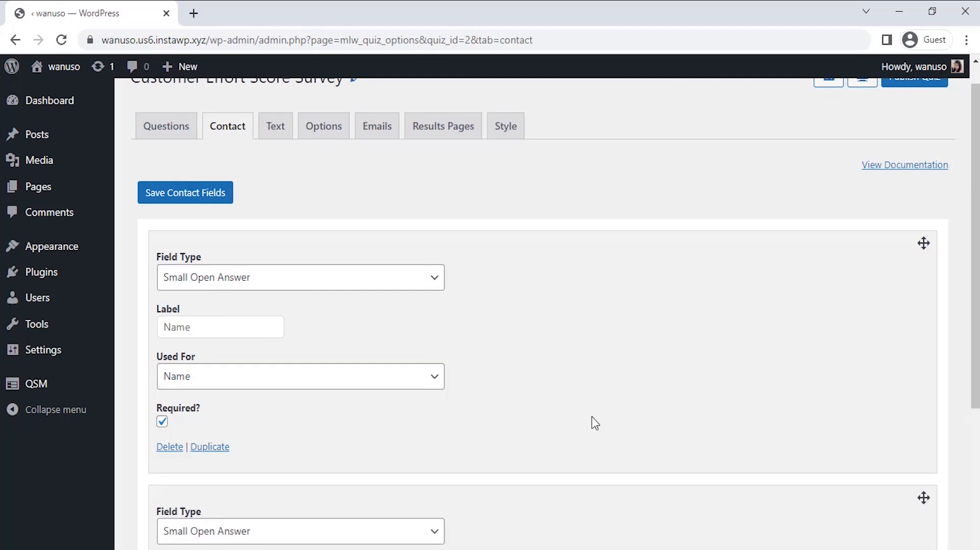
scroll(602, 424, down, 5)
click(409, 280)
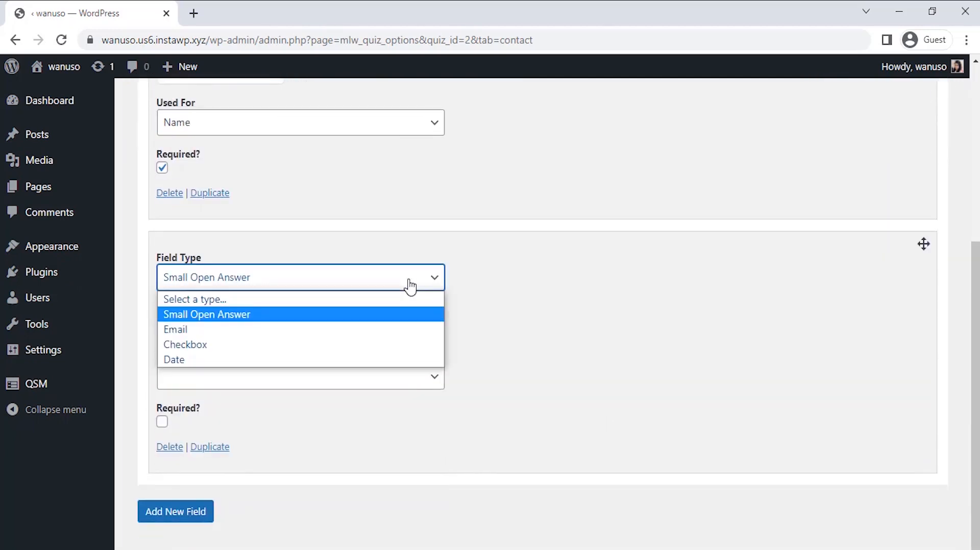
click(397, 360)
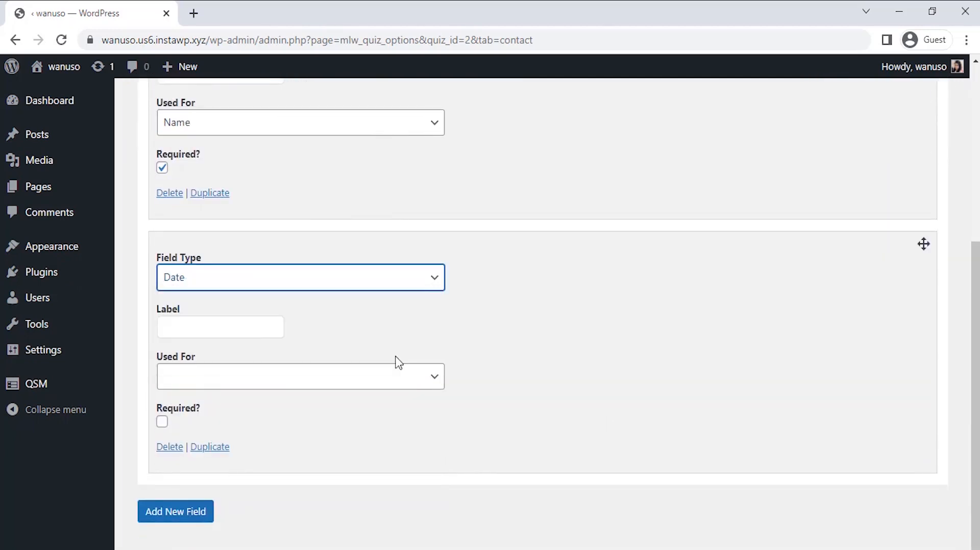
click(259, 333)
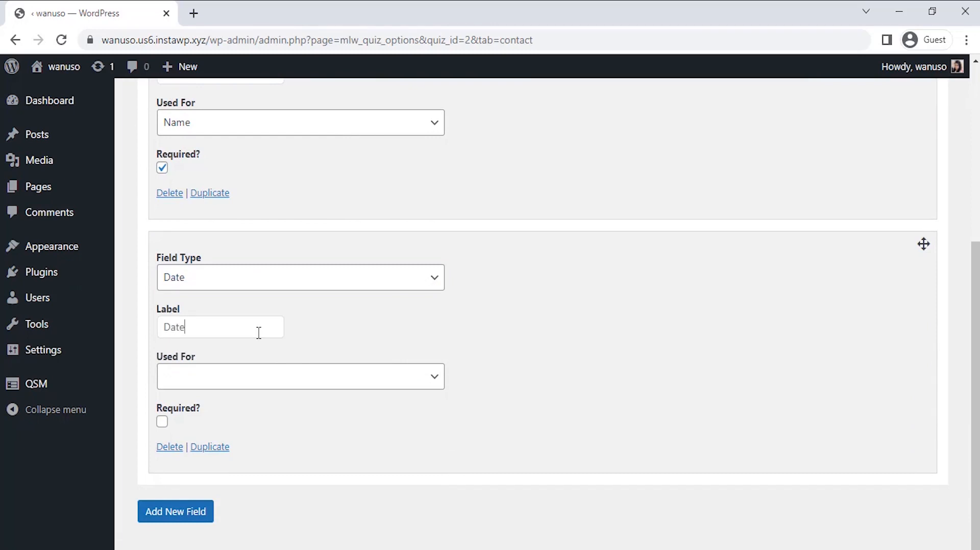
Step: Set the Date contact field to be used for Business, mark it as required, and save the contact fields
click(273, 379)
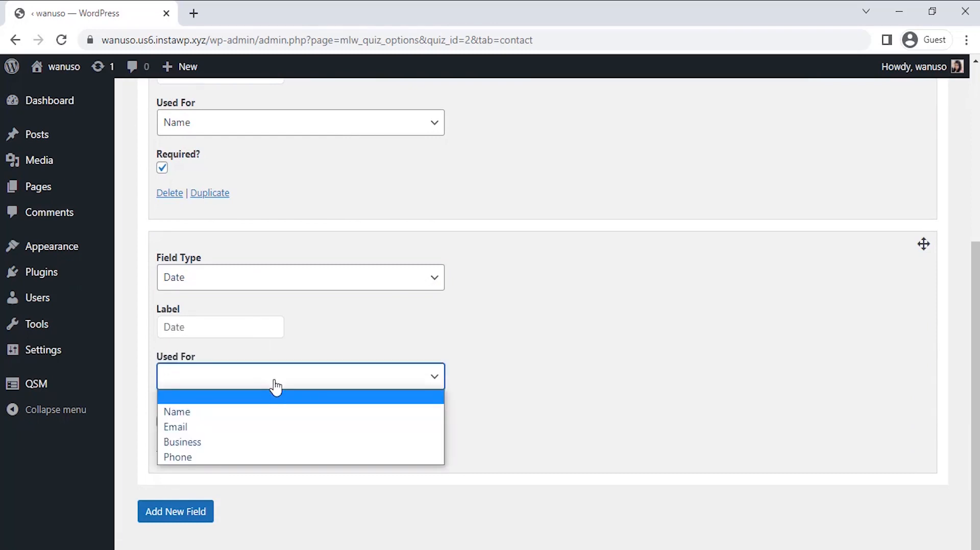
click(276, 449)
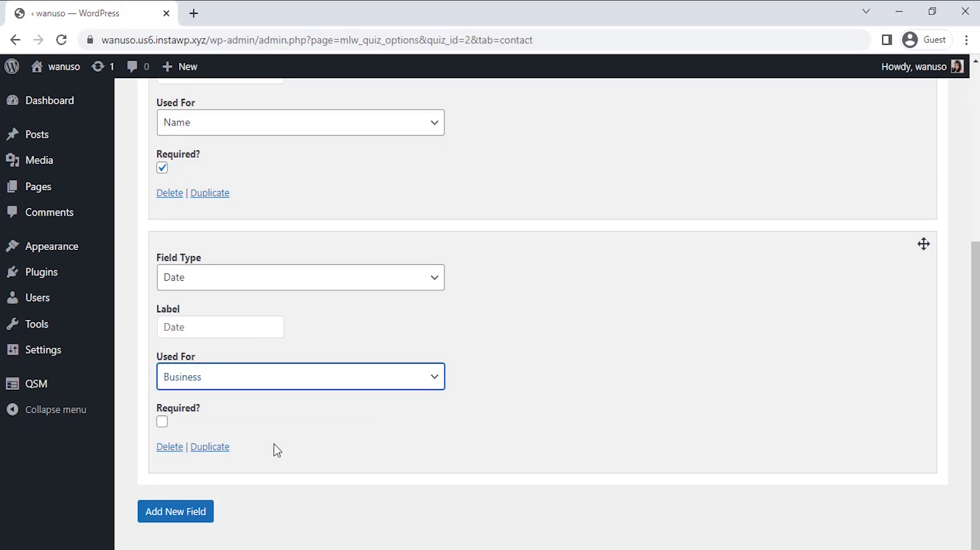
click(162, 422)
scroll(317, 431, up, 1)
scroll(319, 430, up, 5)
click(170, 228)
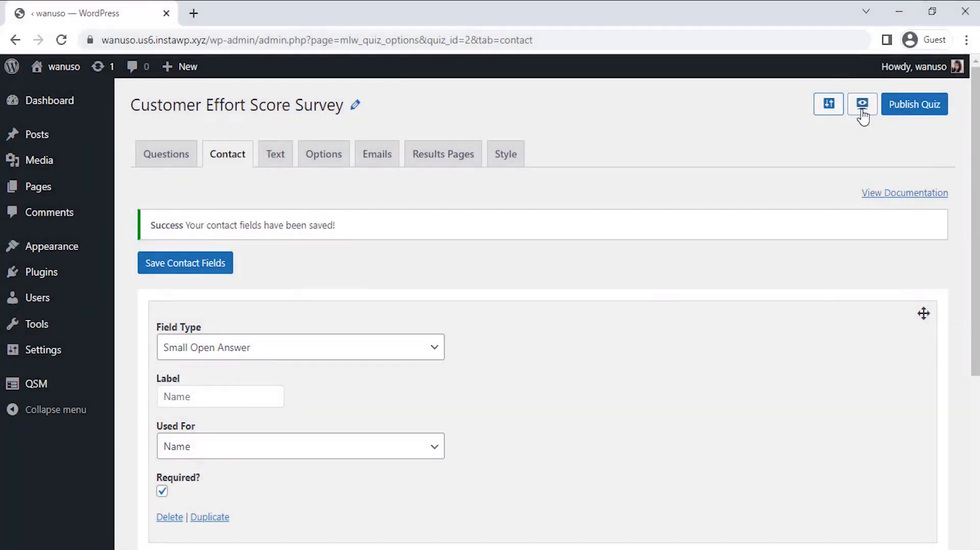
Step: Preview the Customer Effort Score Survey and examine its contact fields, questions, answer options and comment box
click(863, 105)
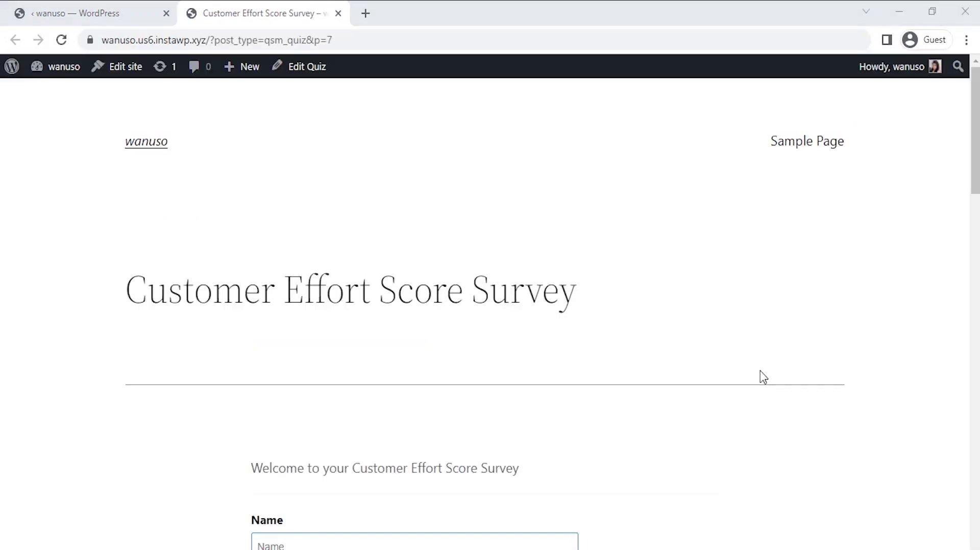
scroll(683, 332, down, 3)
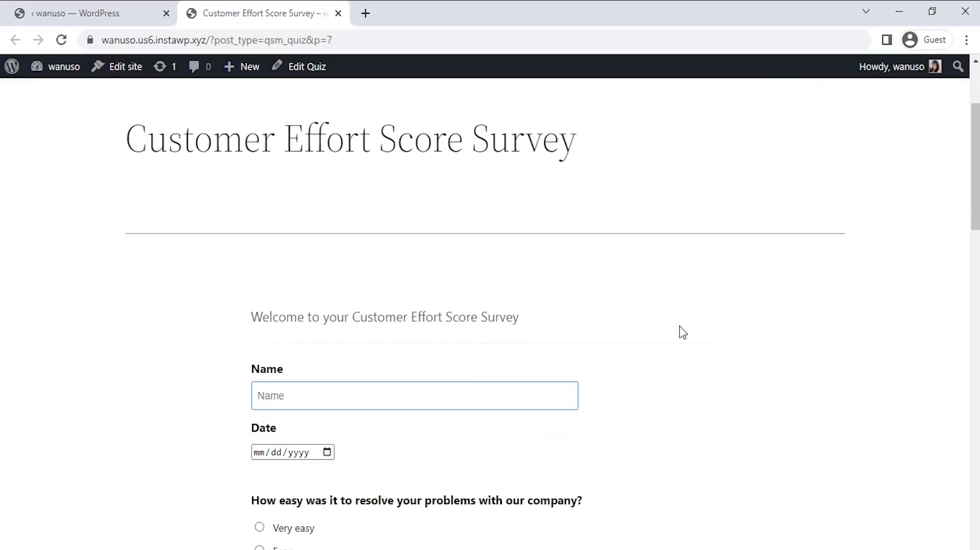
scroll(683, 332, down, 3)
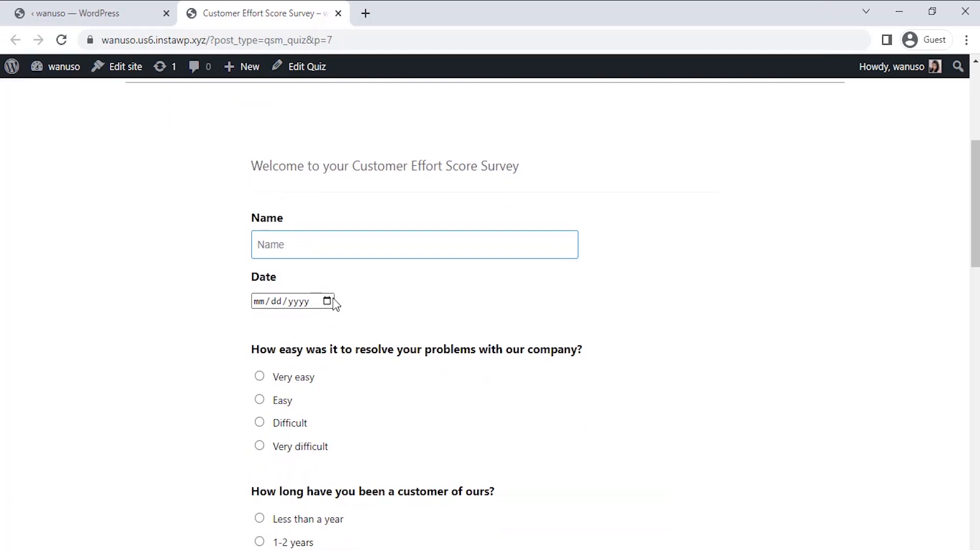
click(333, 301)
click(456, 293)
scroll(458, 299, down, 4)
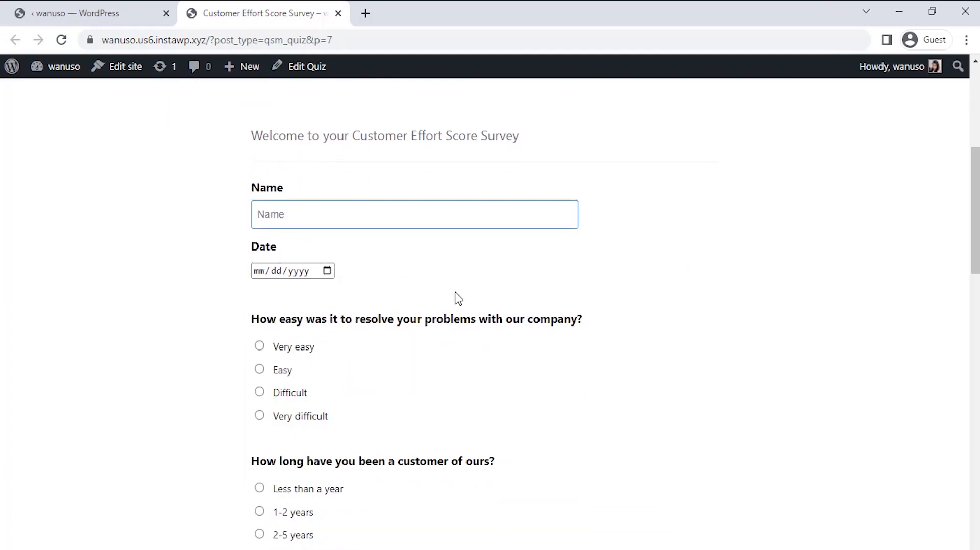
scroll(458, 299, down, 2)
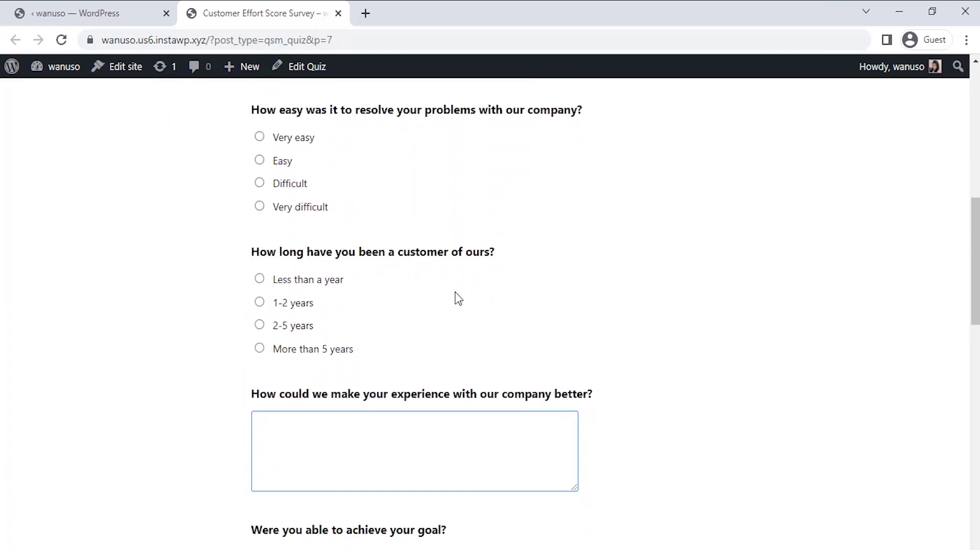
scroll(458, 299, down, 3)
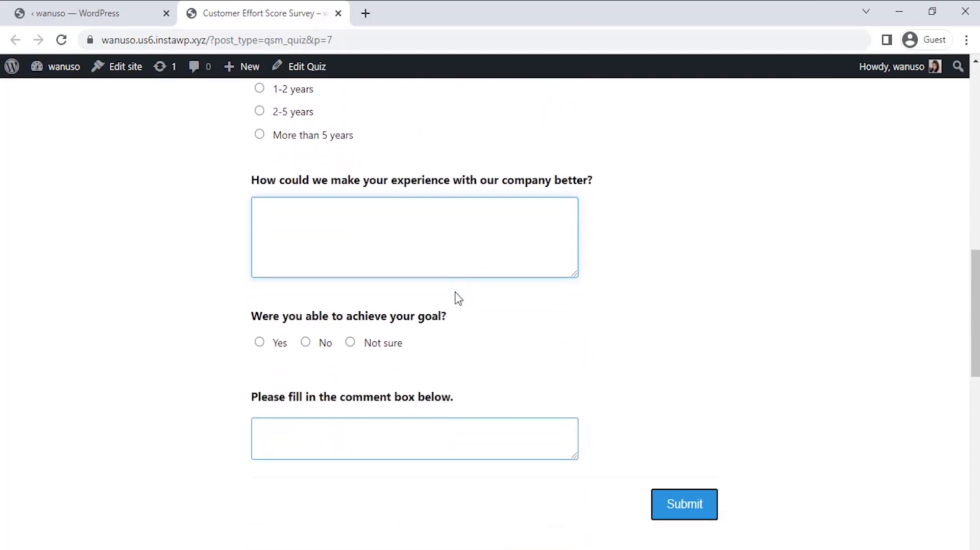
scroll(458, 298, up, 12)
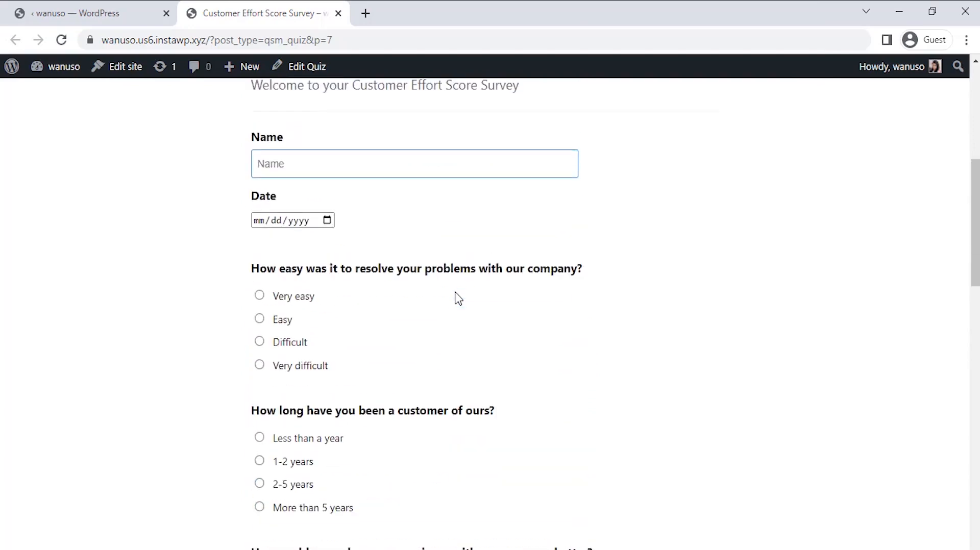